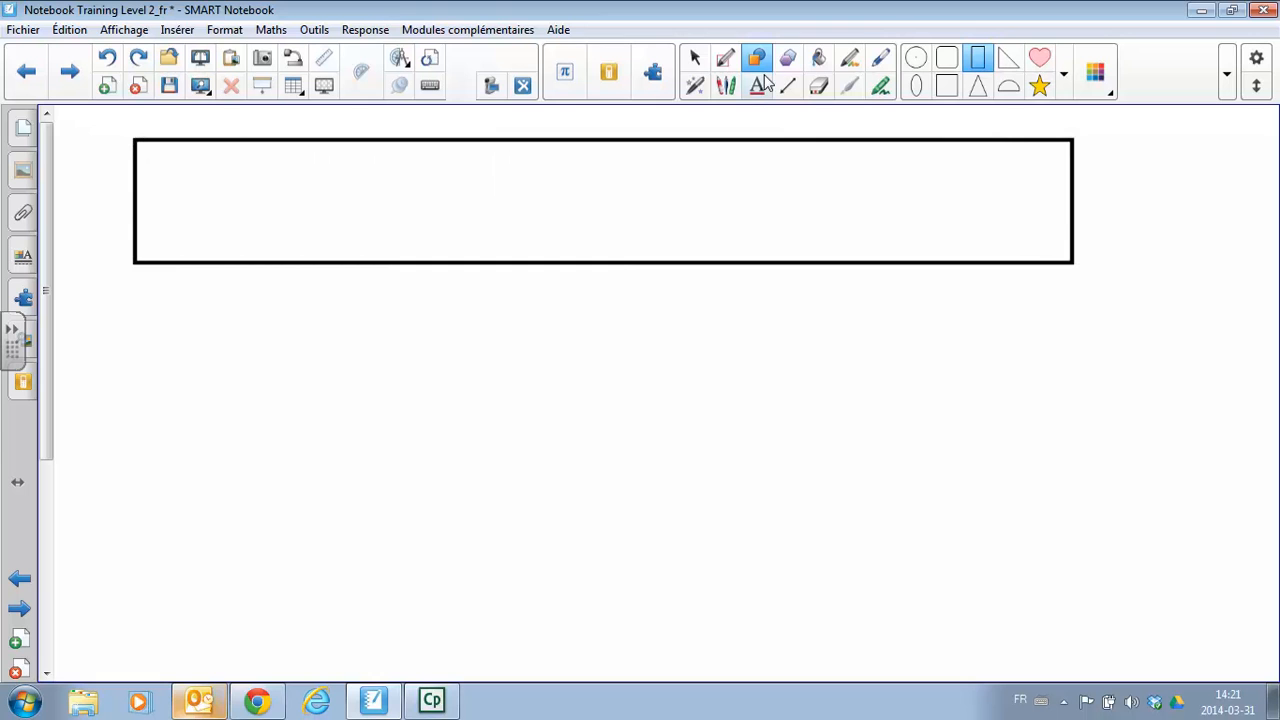
# Add the text "Voici un texte" in white 48-point Arial, left-aligned, inside the black-outlined rectangle
pyautogui.click(758, 87)
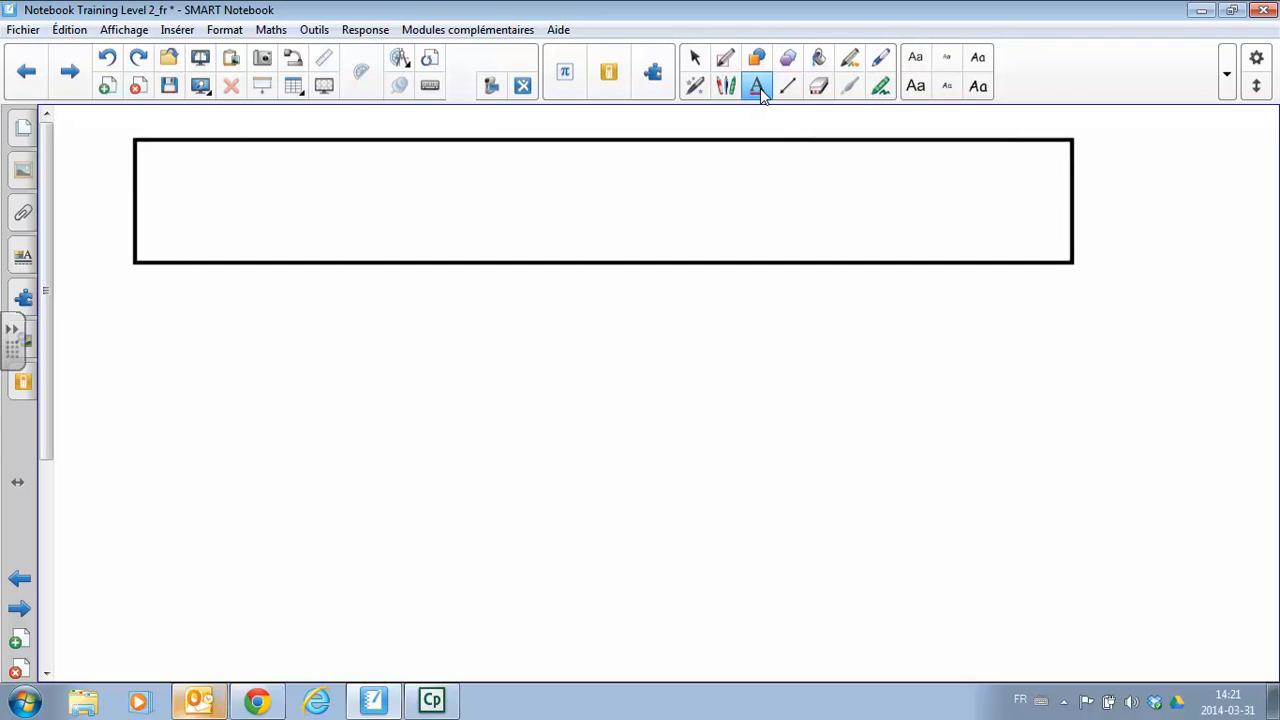
pyautogui.click(918, 88)
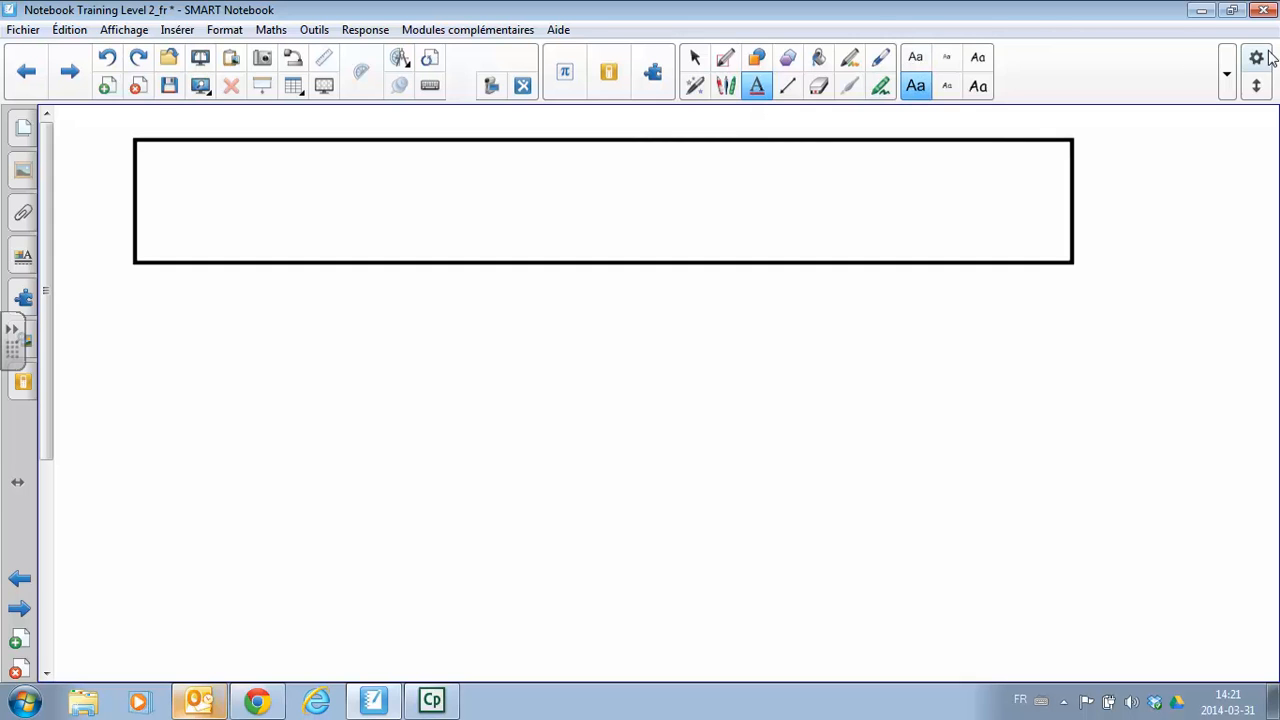
pyautogui.click(1227, 78)
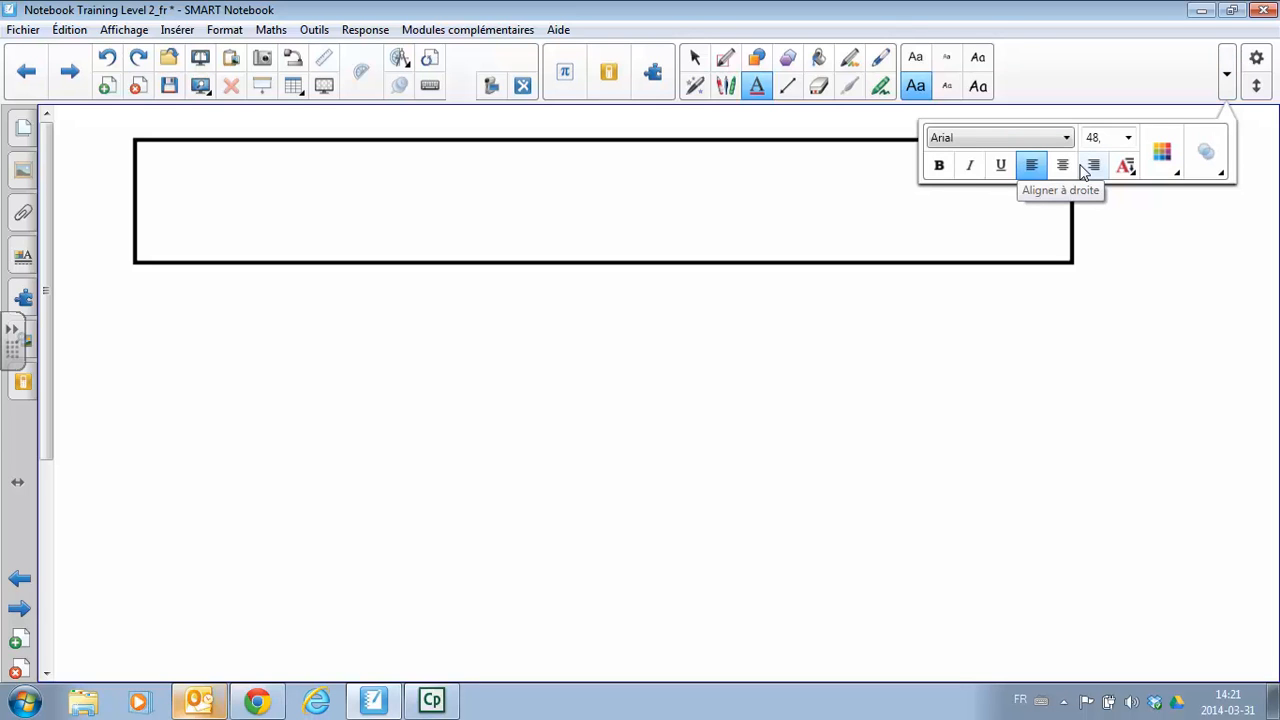
pyautogui.click(1164, 158)
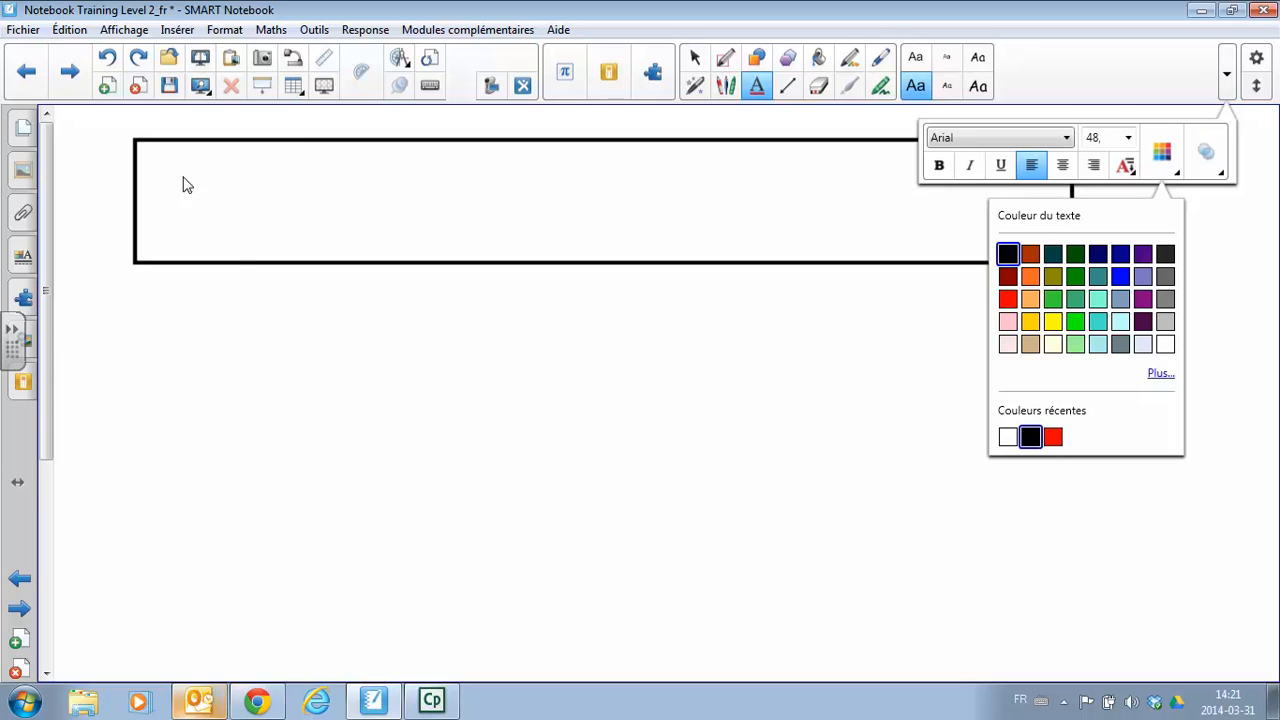
pyautogui.click(230, 262)
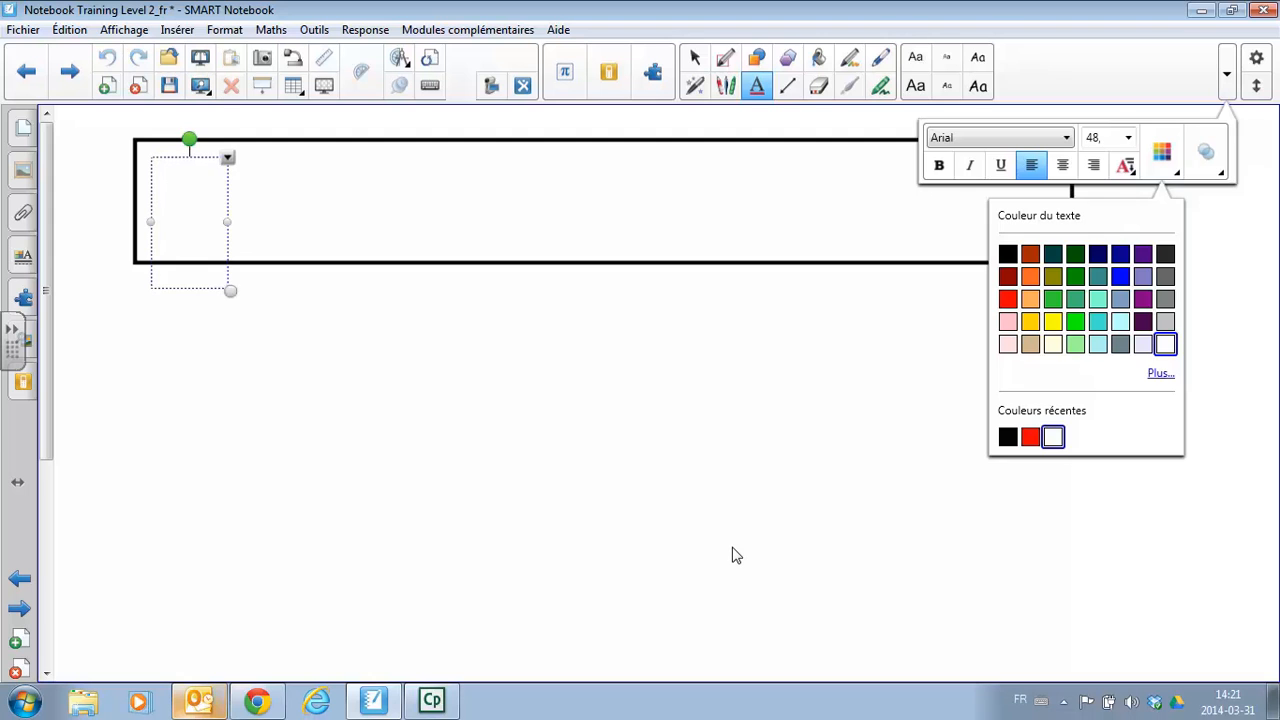
pyautogui.write('Voici un texte')
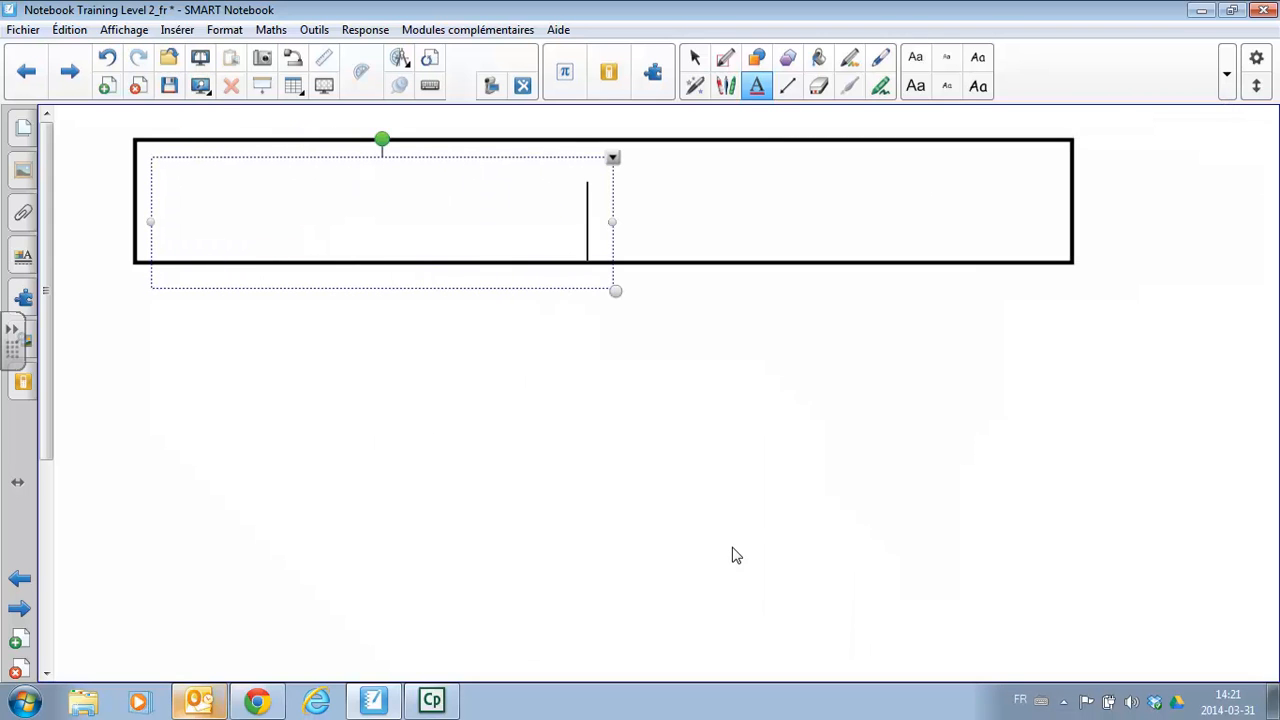
# Move the white text so it sits against the left end of the rectangle
pyautogui.moveTo(257, 288); pyautogui.dragTo(256, 340)
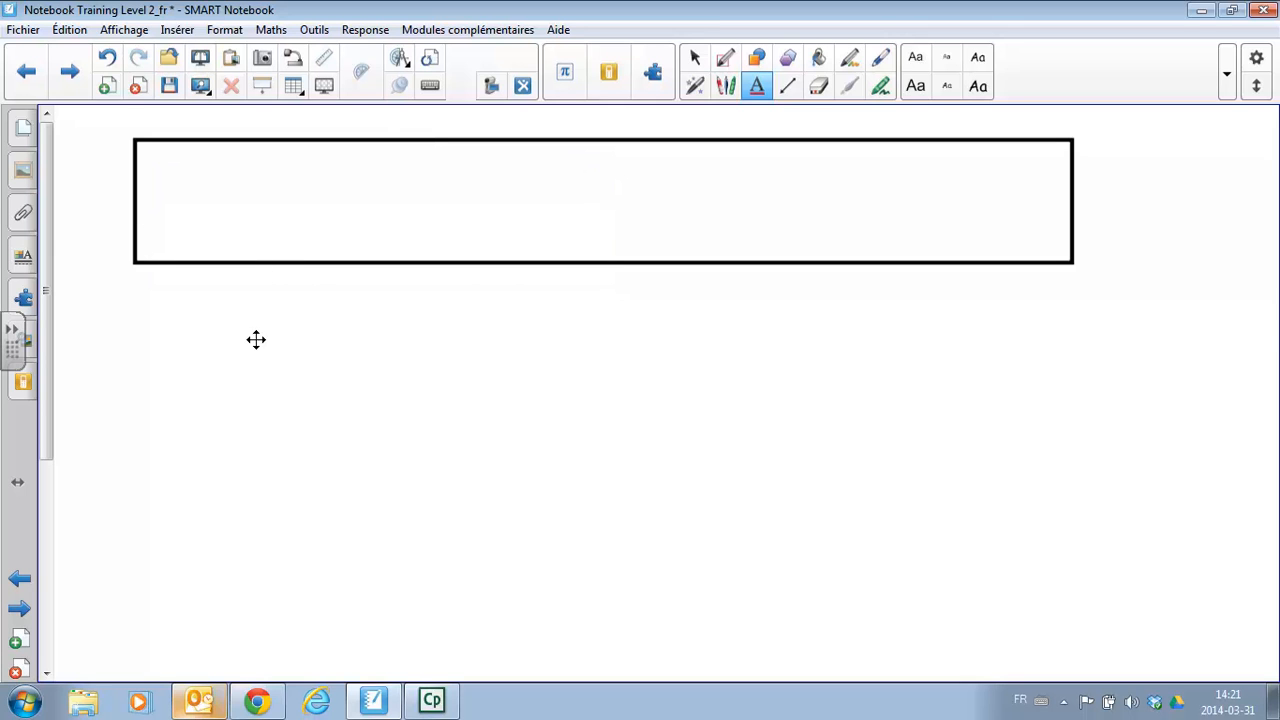
pyautogui.click(283, 258)
pyautogui.click(695, 57)
pyautogui.moveTo(422, 218); pyautogui.dragTo(413, 189)
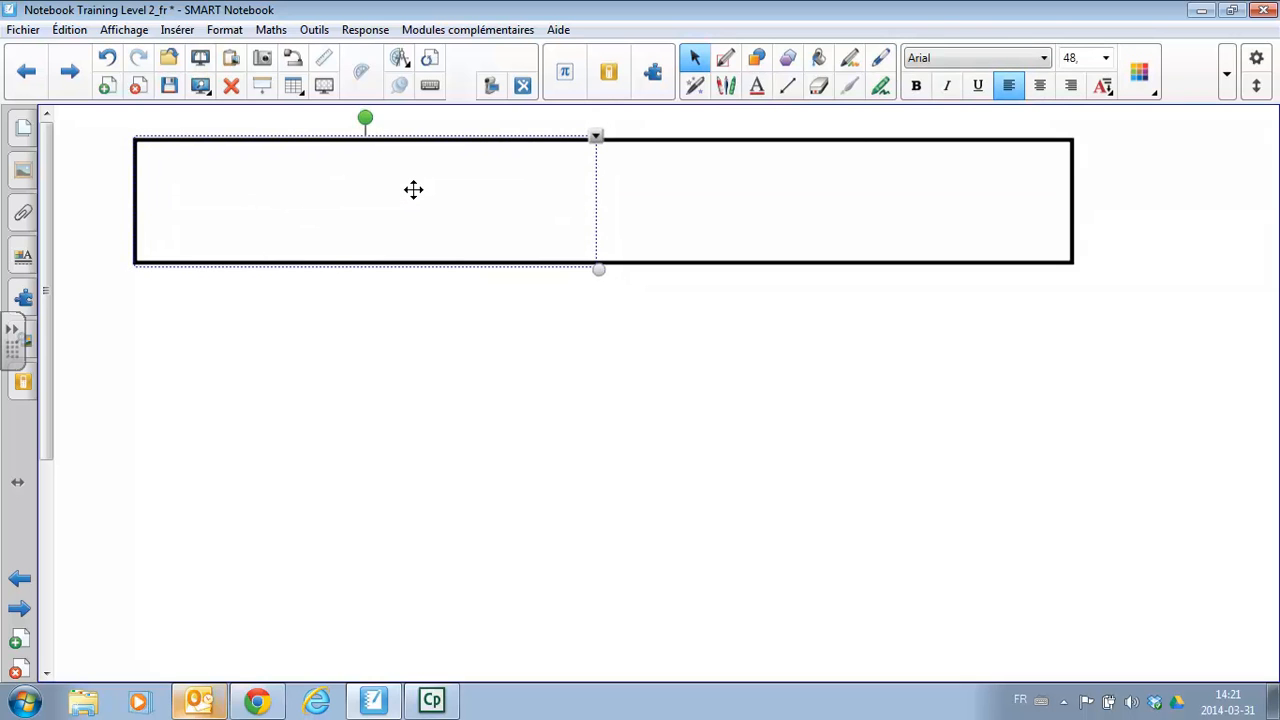
# Resize the rectangle, making it narrower and slightly taller so that it just encloses the white text
pyautogui.click(1070, 197)
pyautogui.click(1088, 222)
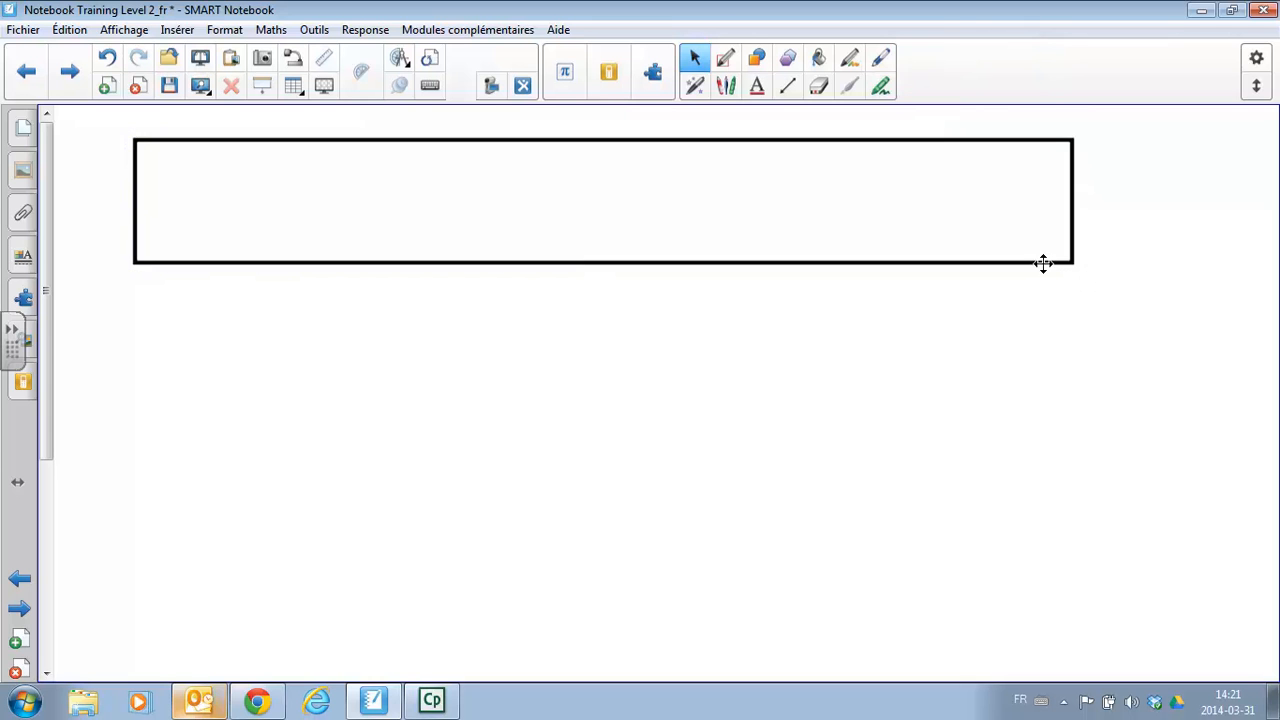
pyautogui.click(1040, 261)
pyautogui.moveTo(1086, 277); pyautogui.dragTo(674, 305)
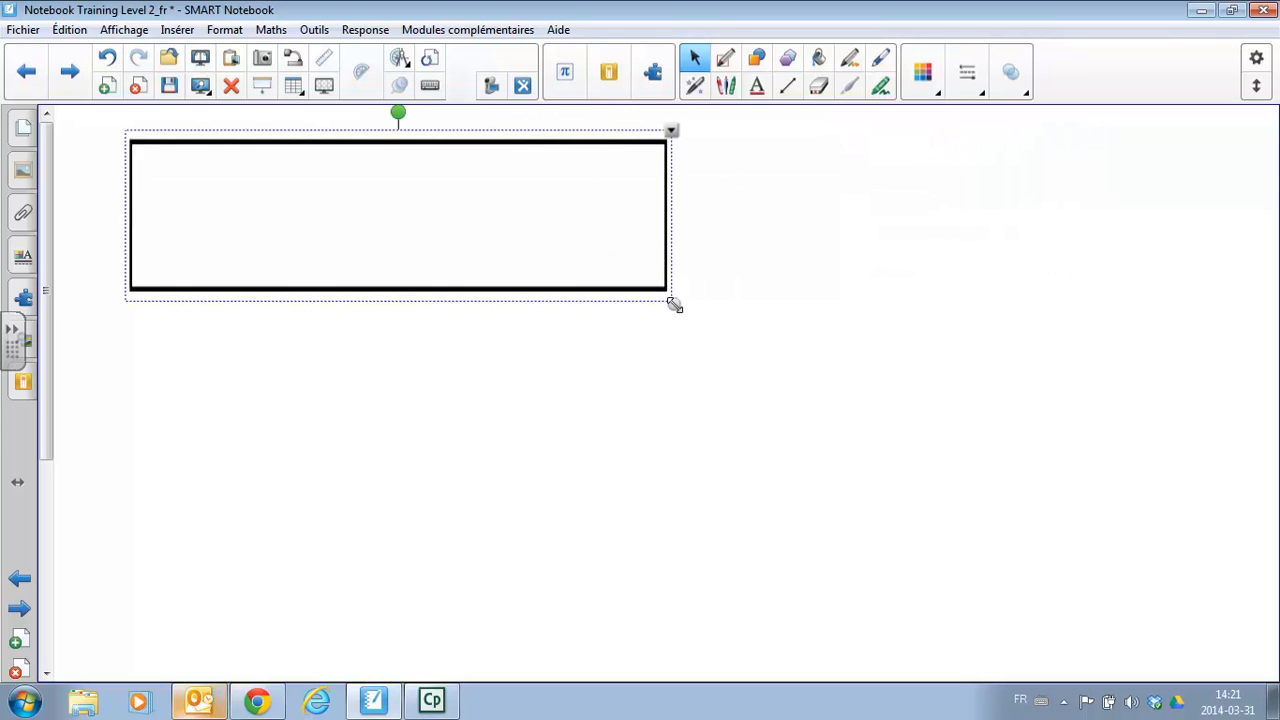
# Centre the white text within the resized rectangle and deselect it
pyautogui.click(696, 70)
pyautogui.doubleClick(457, 211)
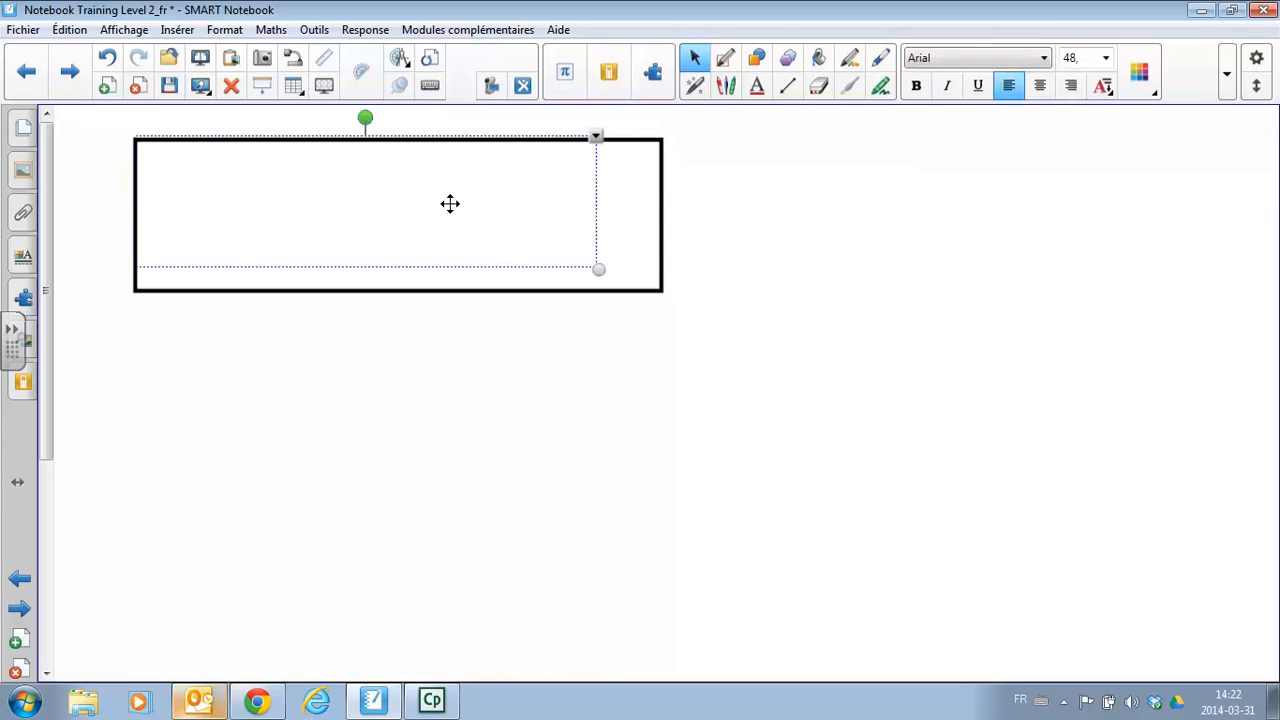
pyautogui.moveTo(449, 247); pyautogui.dragTo(447, 242)
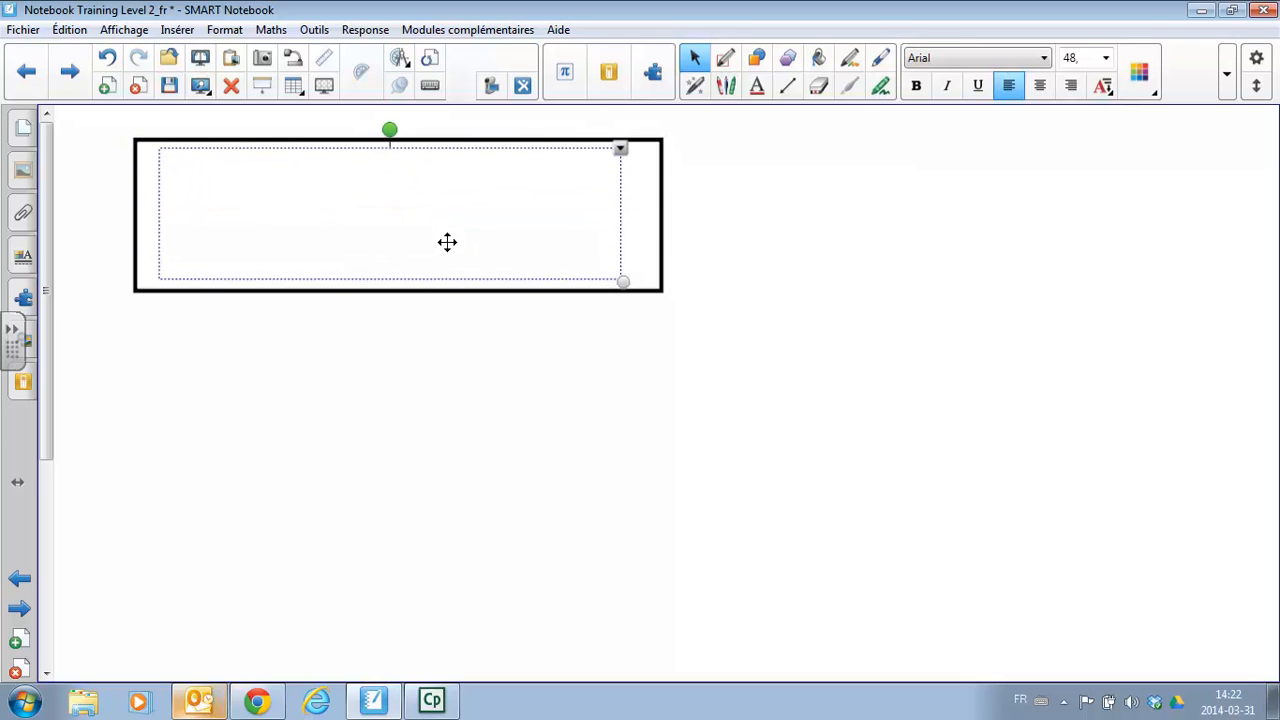
pyautogui.click(872, 323)
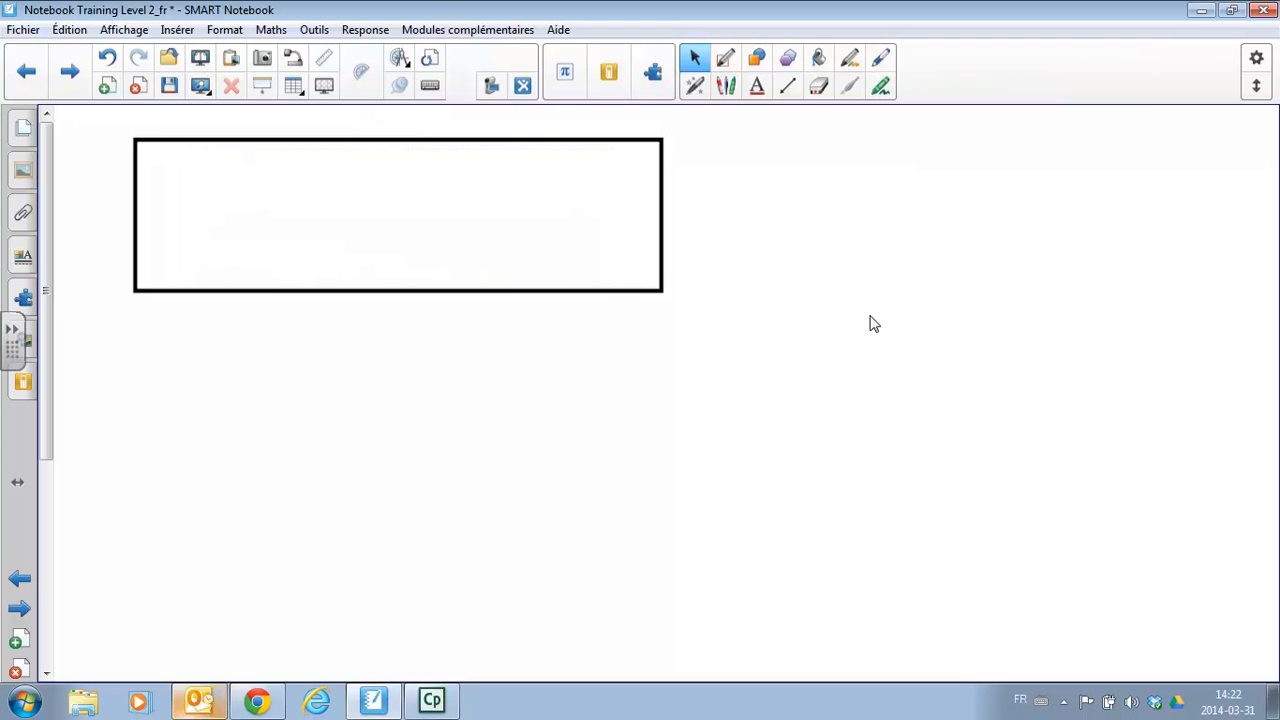
# Examine which stacking order options are available for the white text and for the rectangle
pyautogui.doubleClick(393, 214)
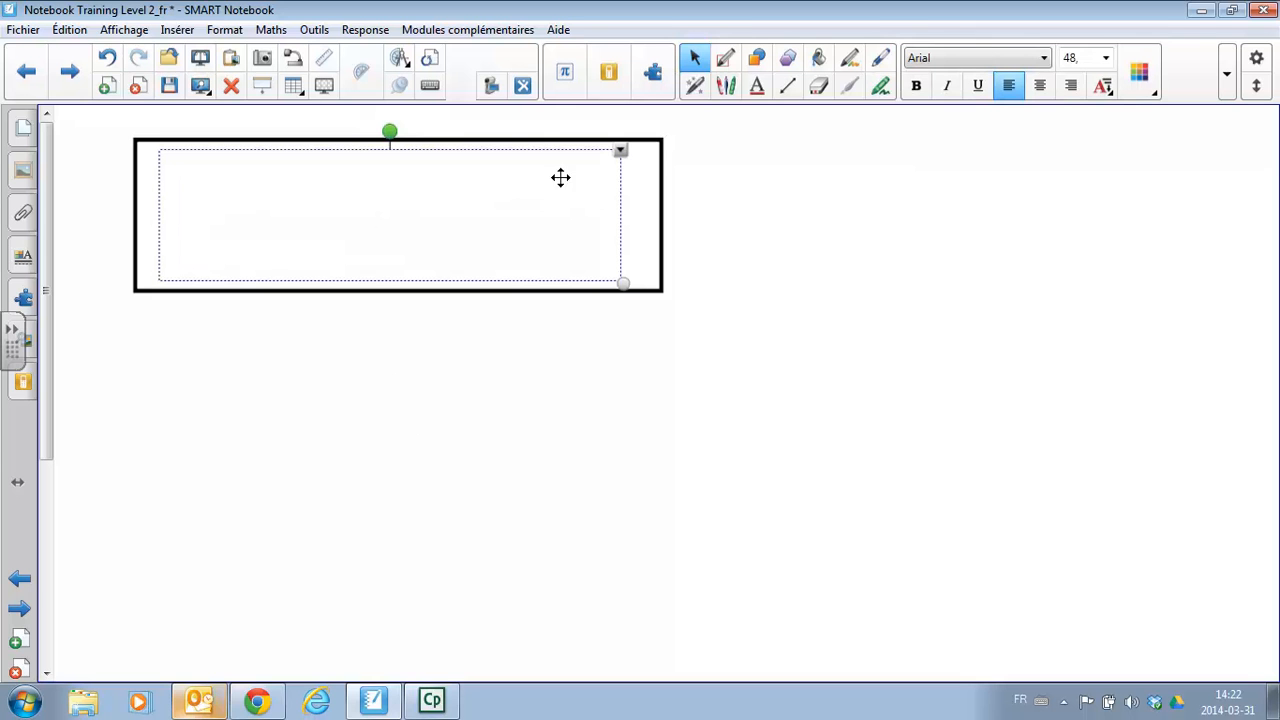
pyautogui.click(620, 155)
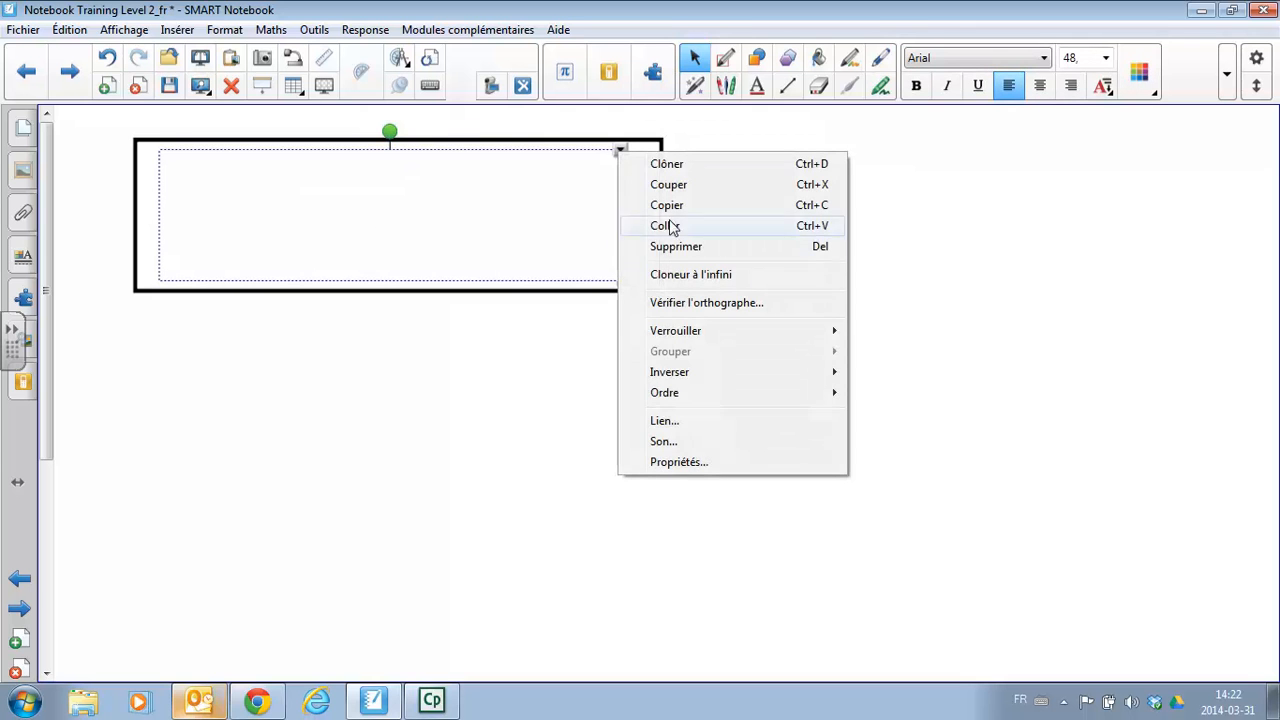
pyautogui.moveTo(693, 397)
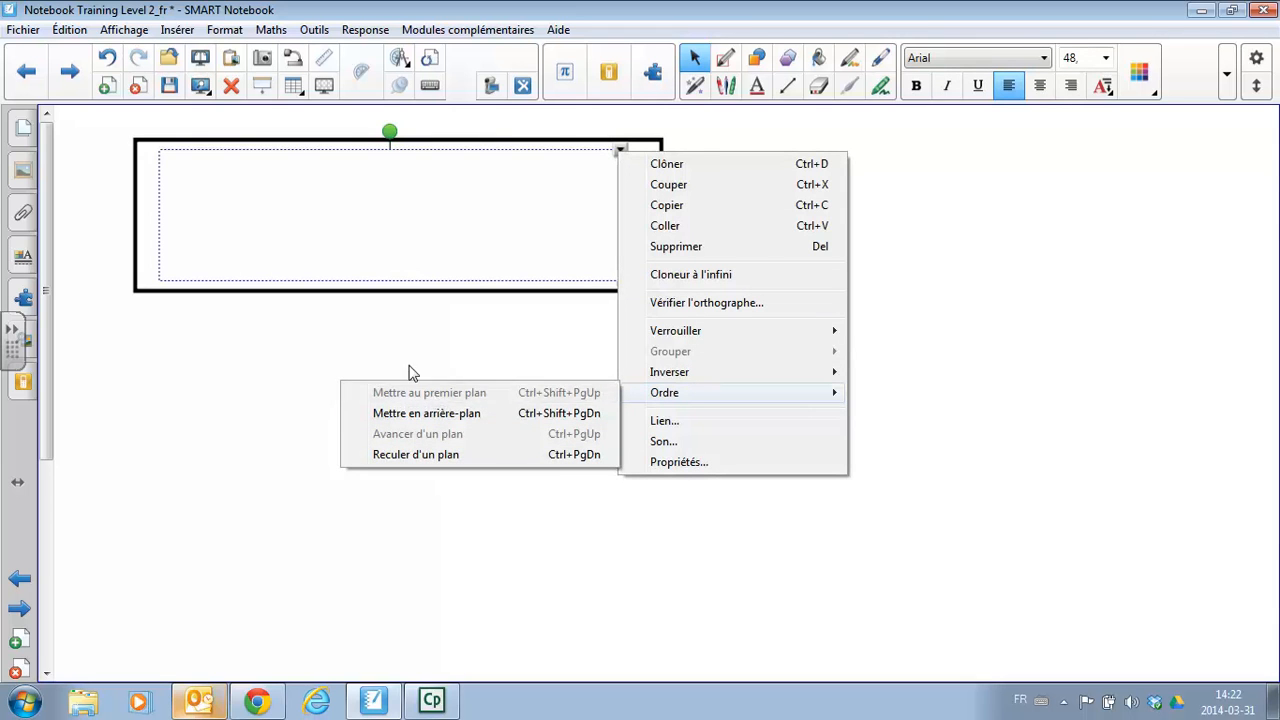
pyautogui.click(306, 325)
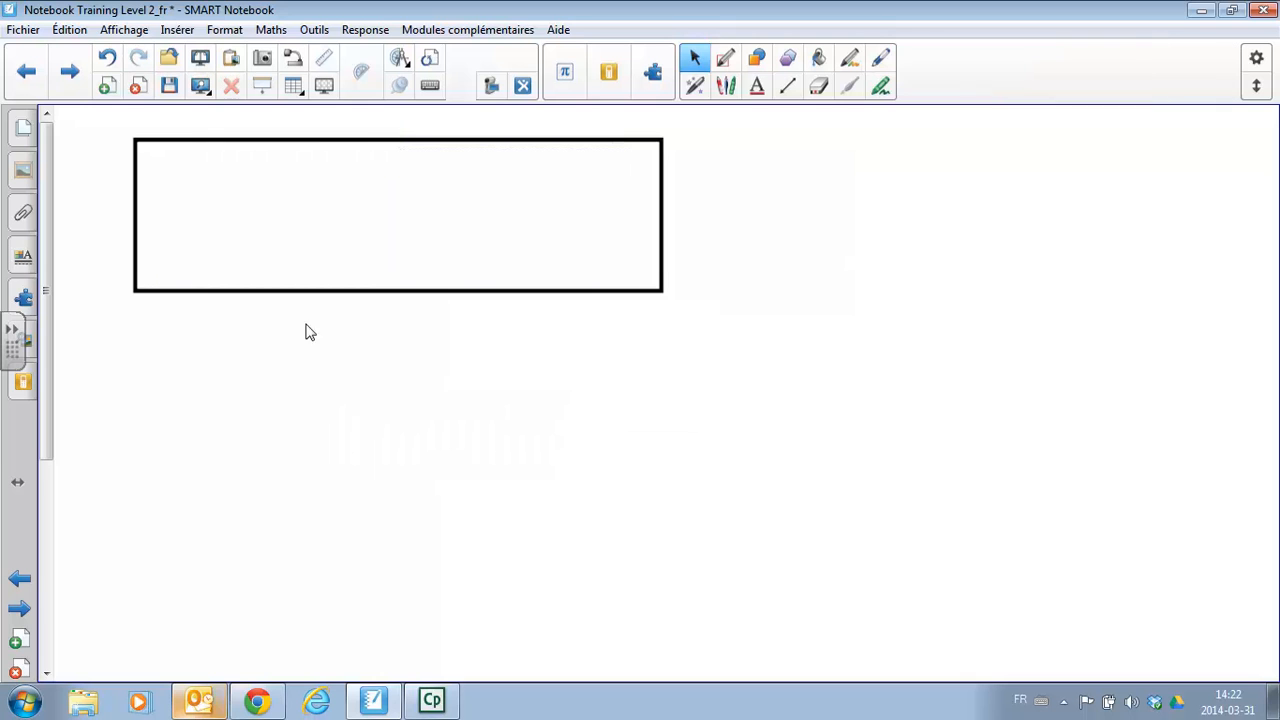
pyautogui.click(138, 291)
pyautogui.click(671, 133)
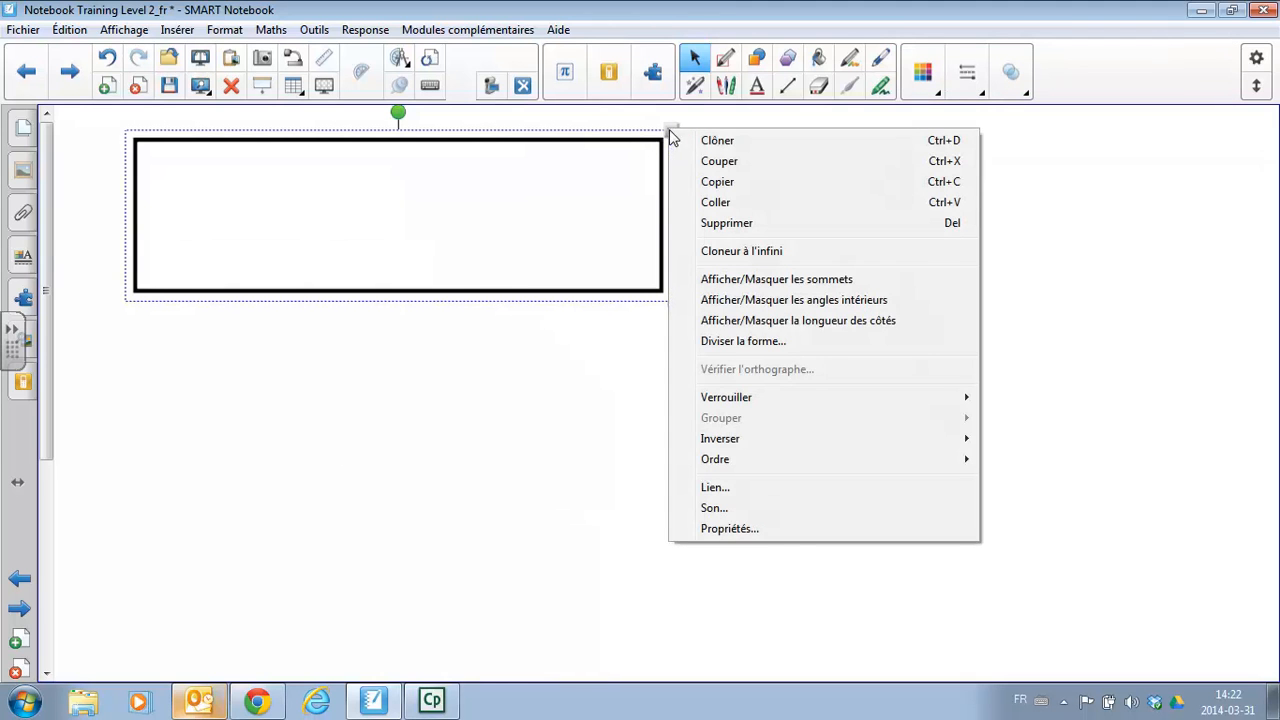
pyautogui.moveTo(743, 465)
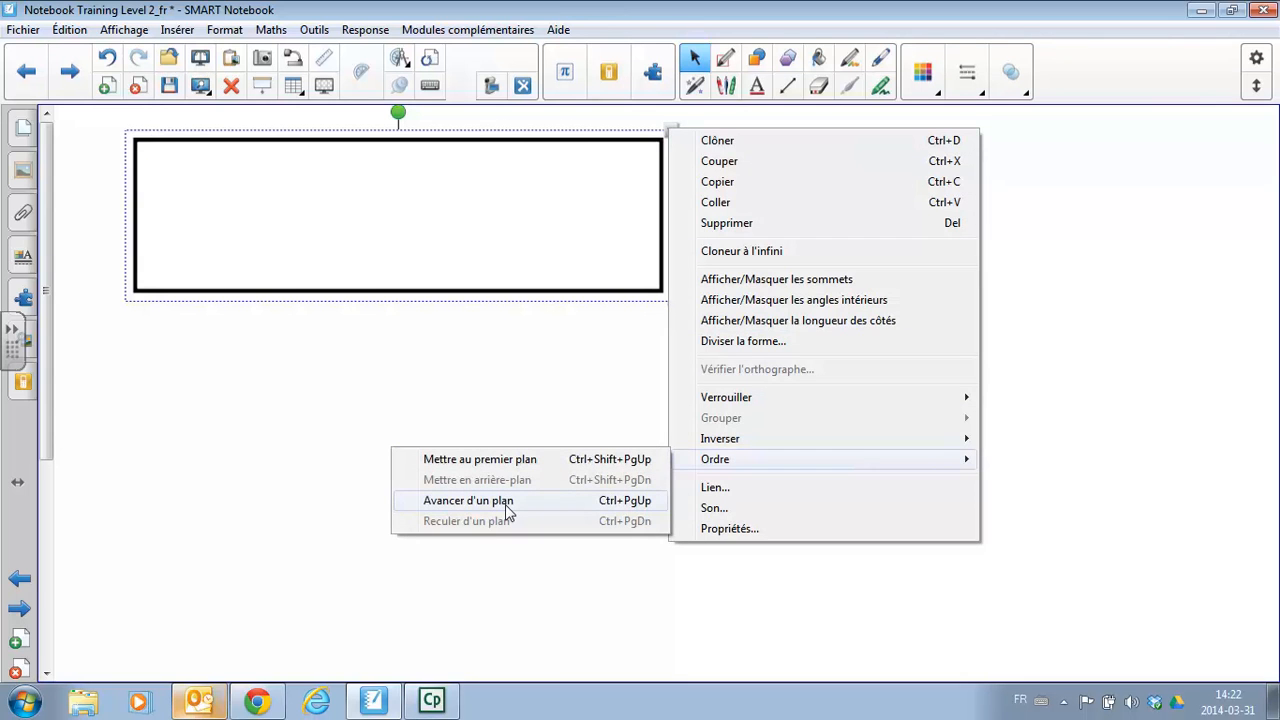
pyautogui.click(556, 359)
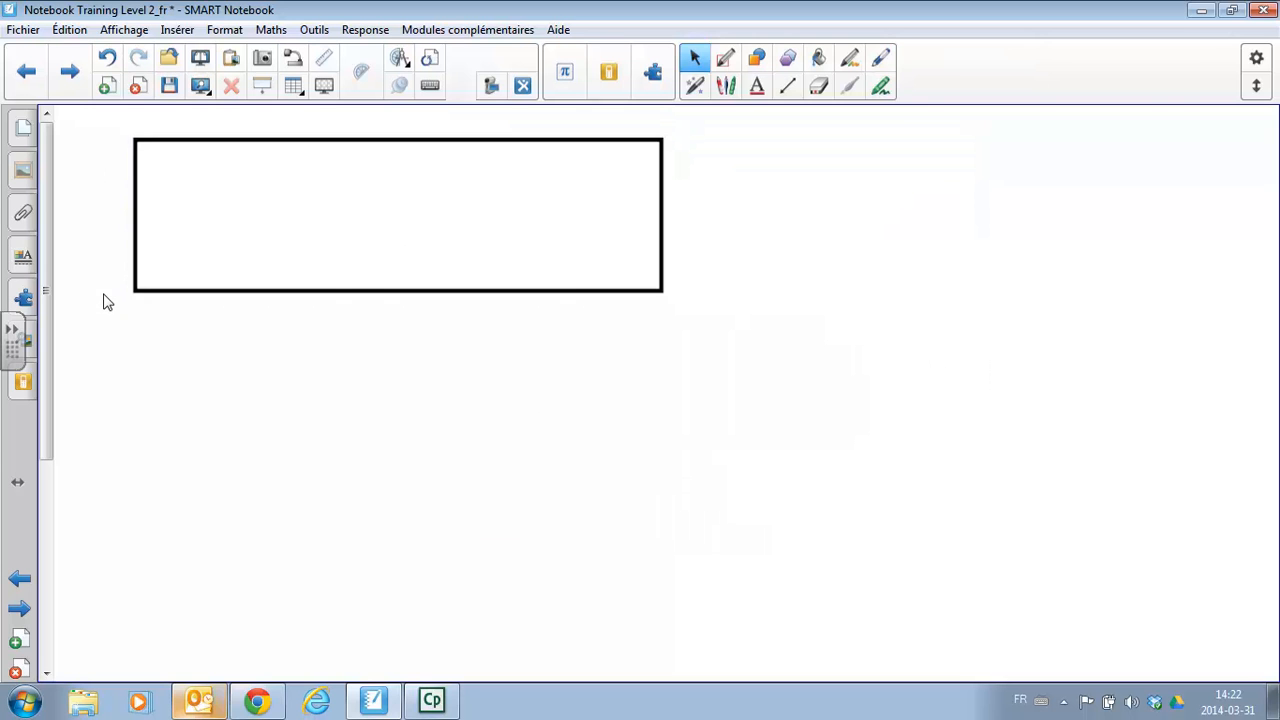
# Search the gallery for "Loupe" and place the first magnifying glass image on the page beside the rectangle
pyautogui.click(23, 176)
pyautogui.click(126, 118)
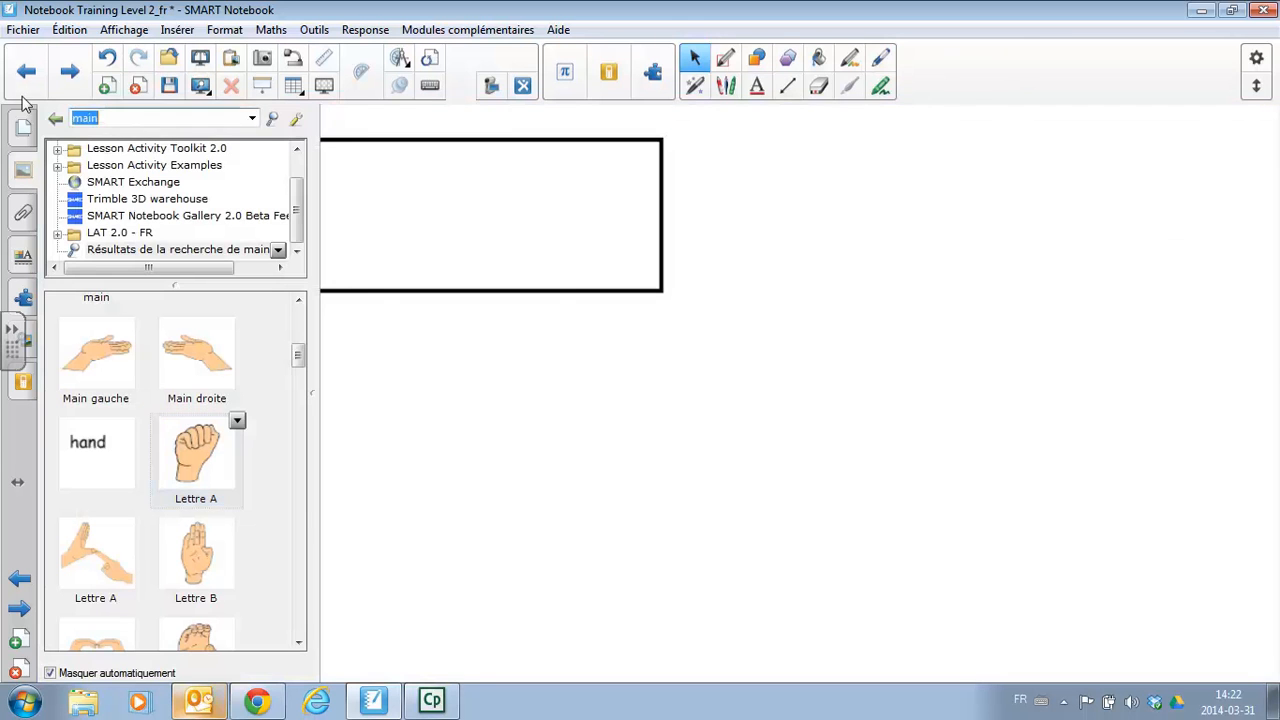
pyautogui.write('Loupe')
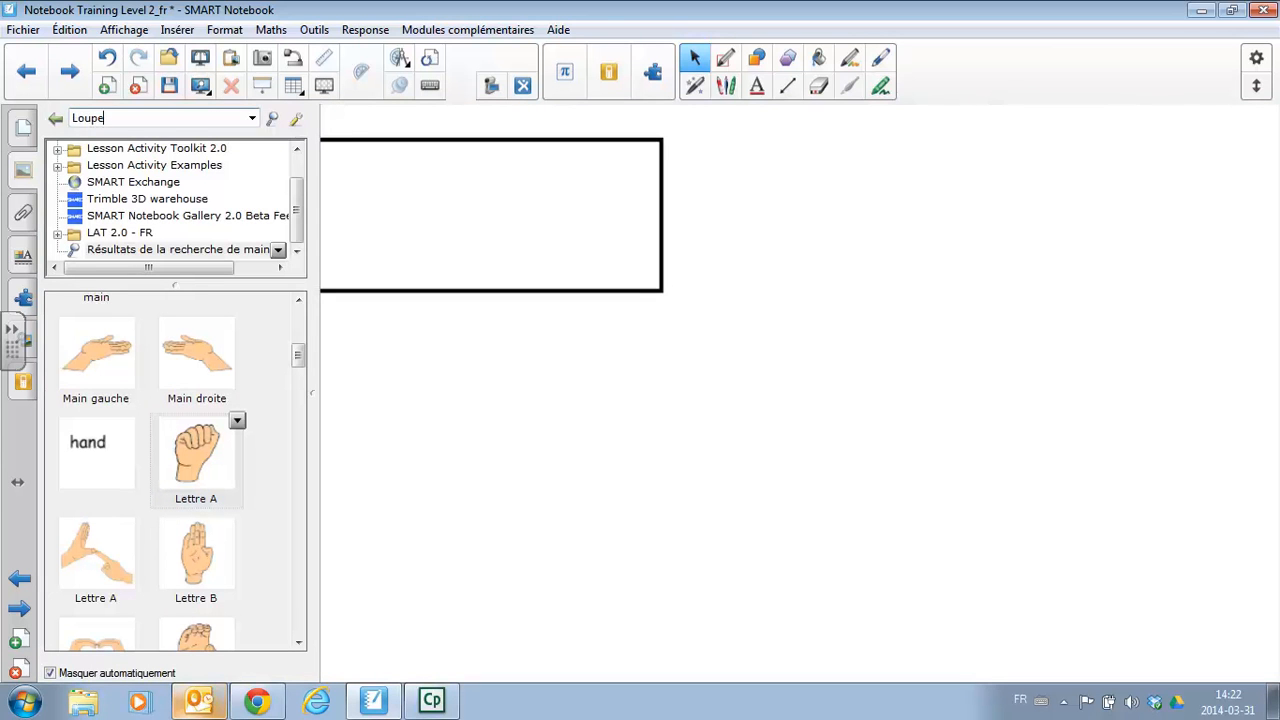
pyautogui.press('Return')
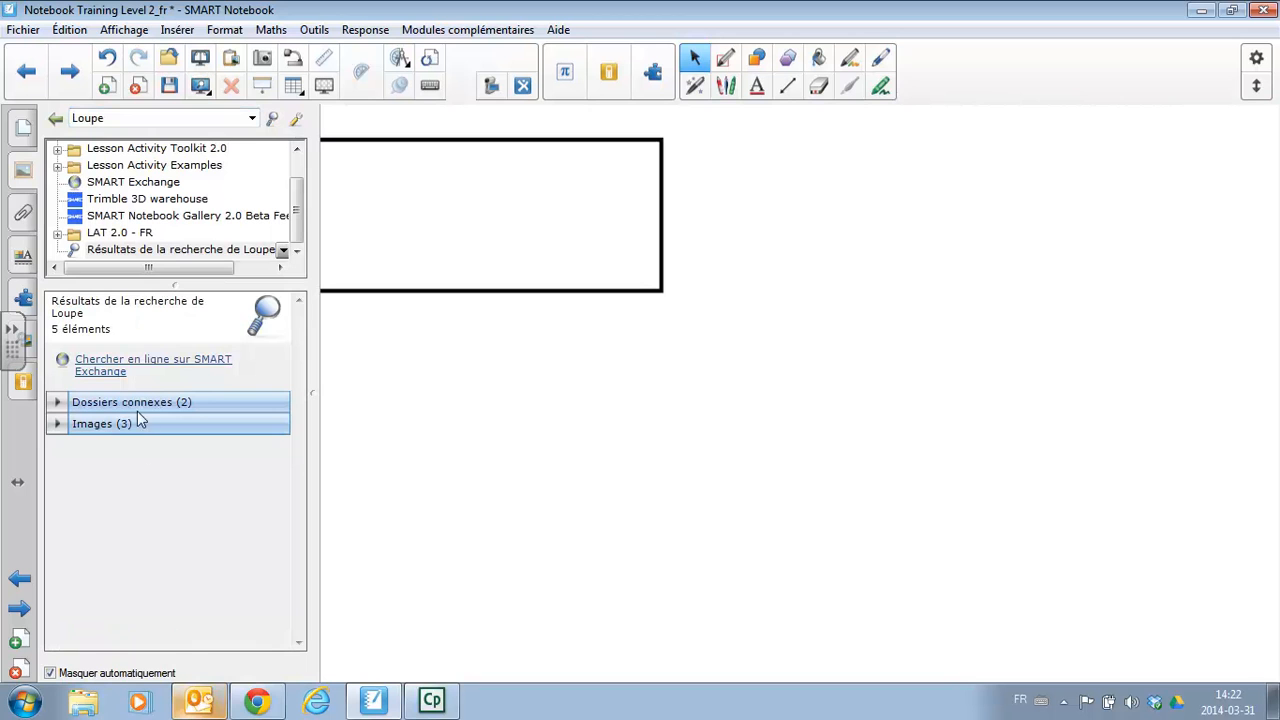
pyautogui.click(138, 428)
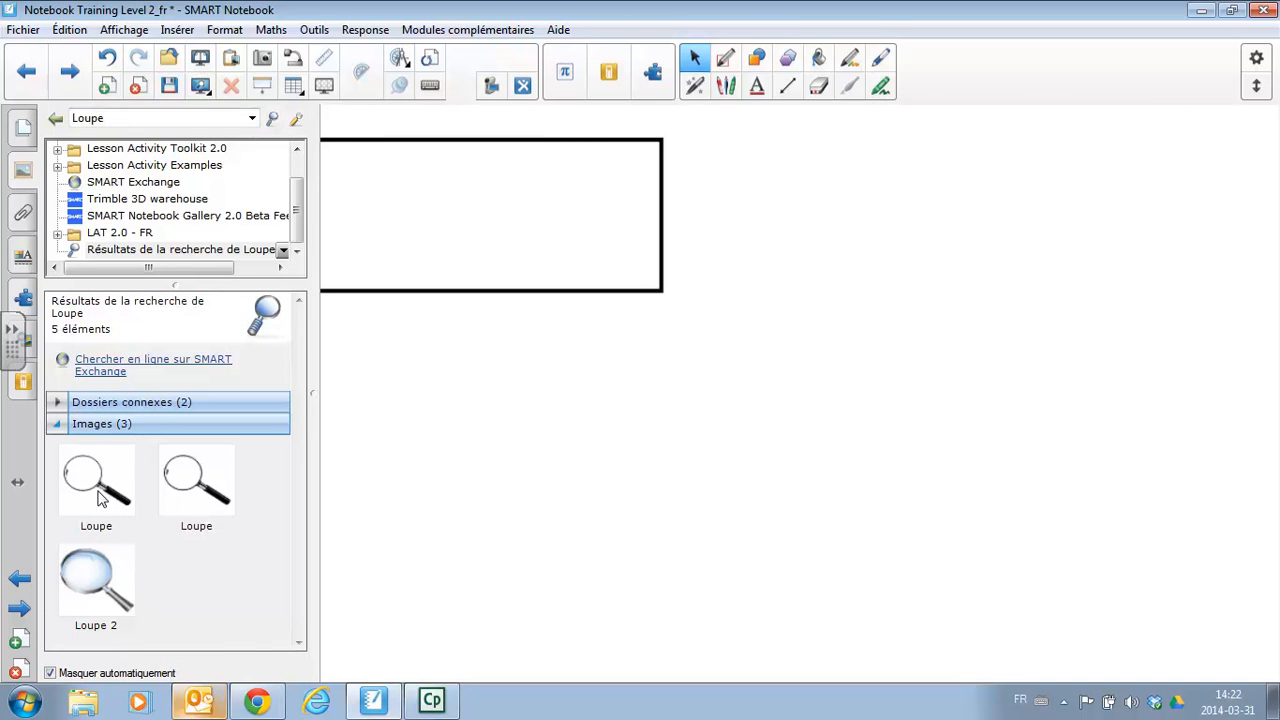
pyautogui.moveTo(97, 490); pyautogui.dragTo(851, 414)
# Enlarge the magnifying glass image to fill the page area below and beside the rectangle
pyautogui.click(1237, 412)
pyautogui.click(912, 461)
pyautogui.moveTo(989, 523); pyautogui.dragTo(1237, 663)
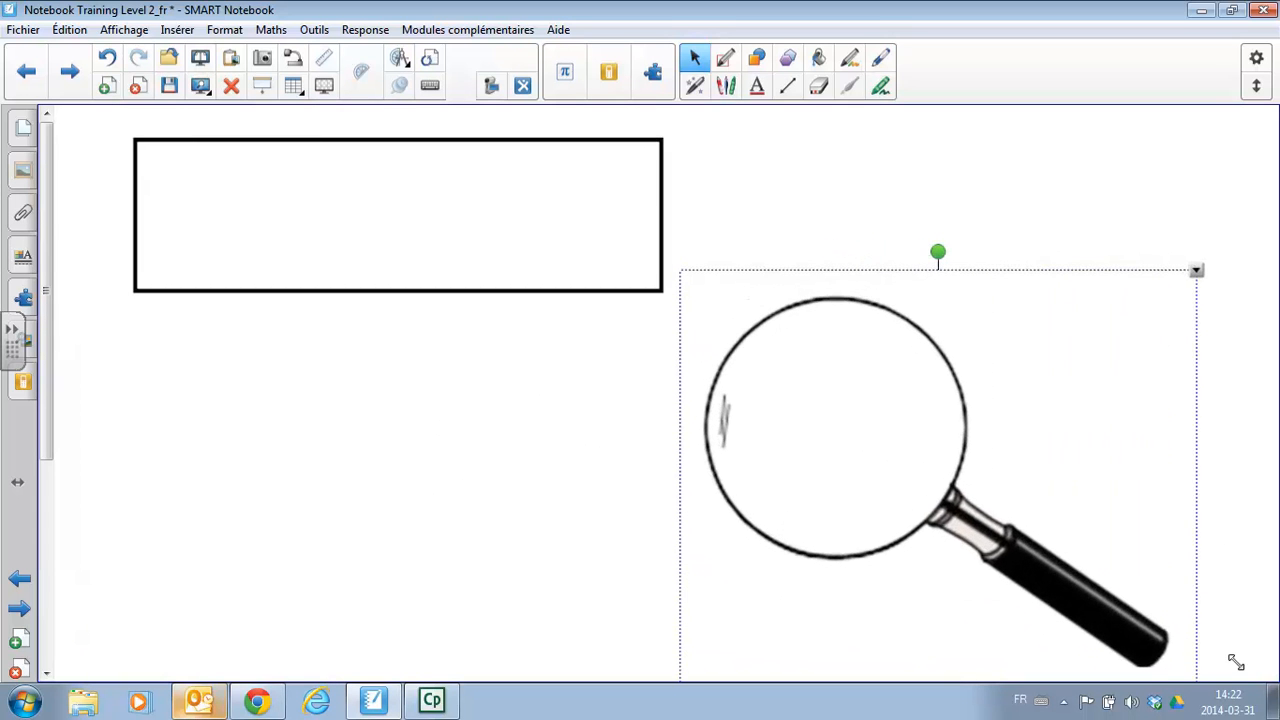
pyautogui.click(420, 528)
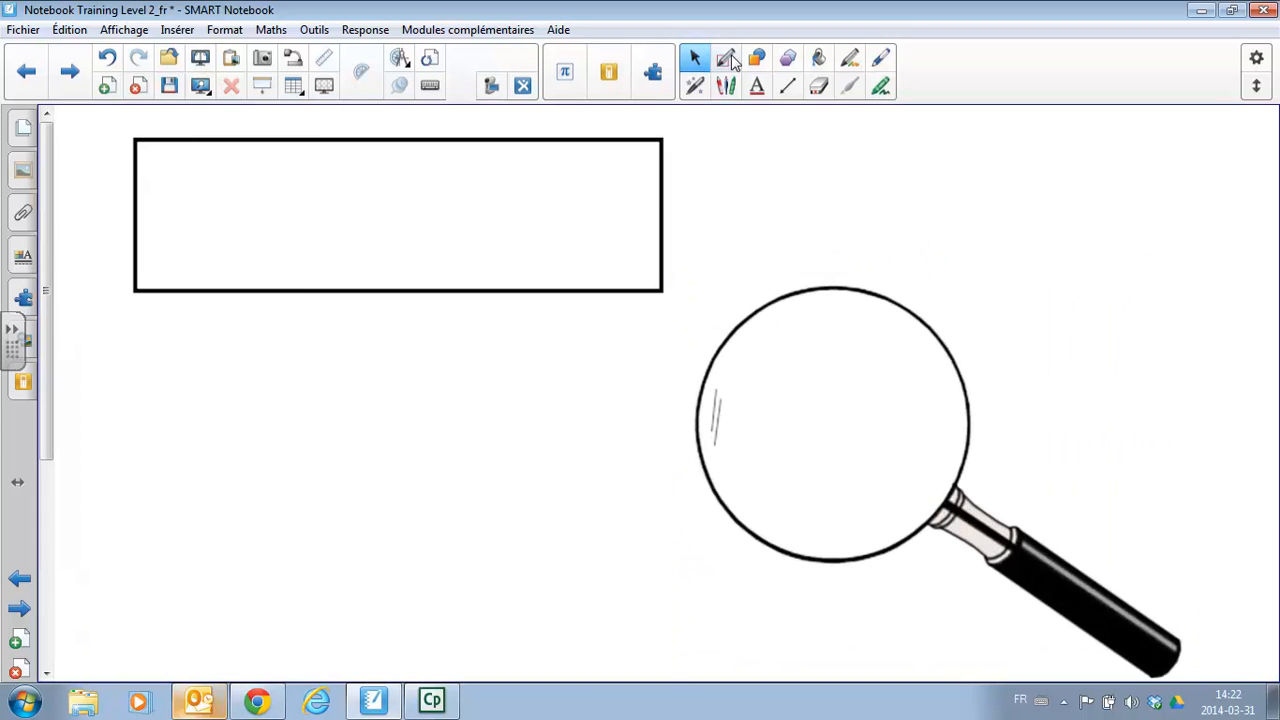
# Draw two black-outlined circles about the size of the lens, the first unfilled and the second filled green
pyautogui.click(758, 60)
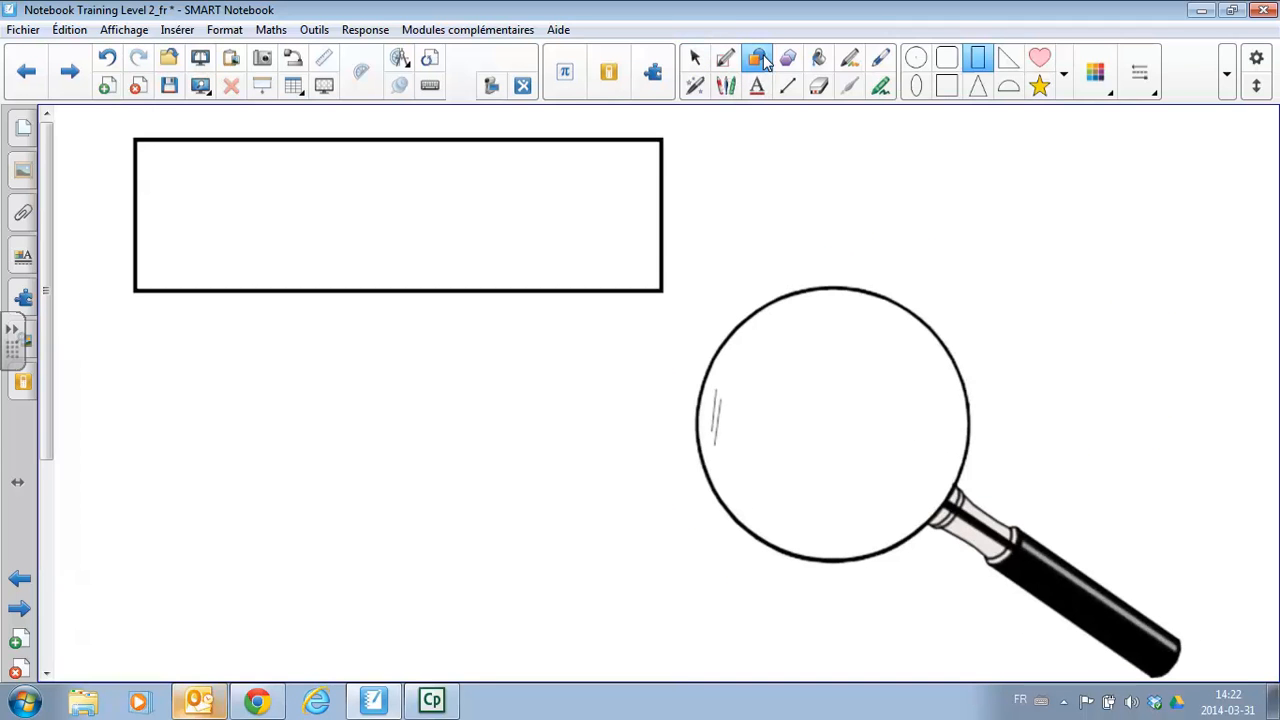
pyautogui.click(916, 58)
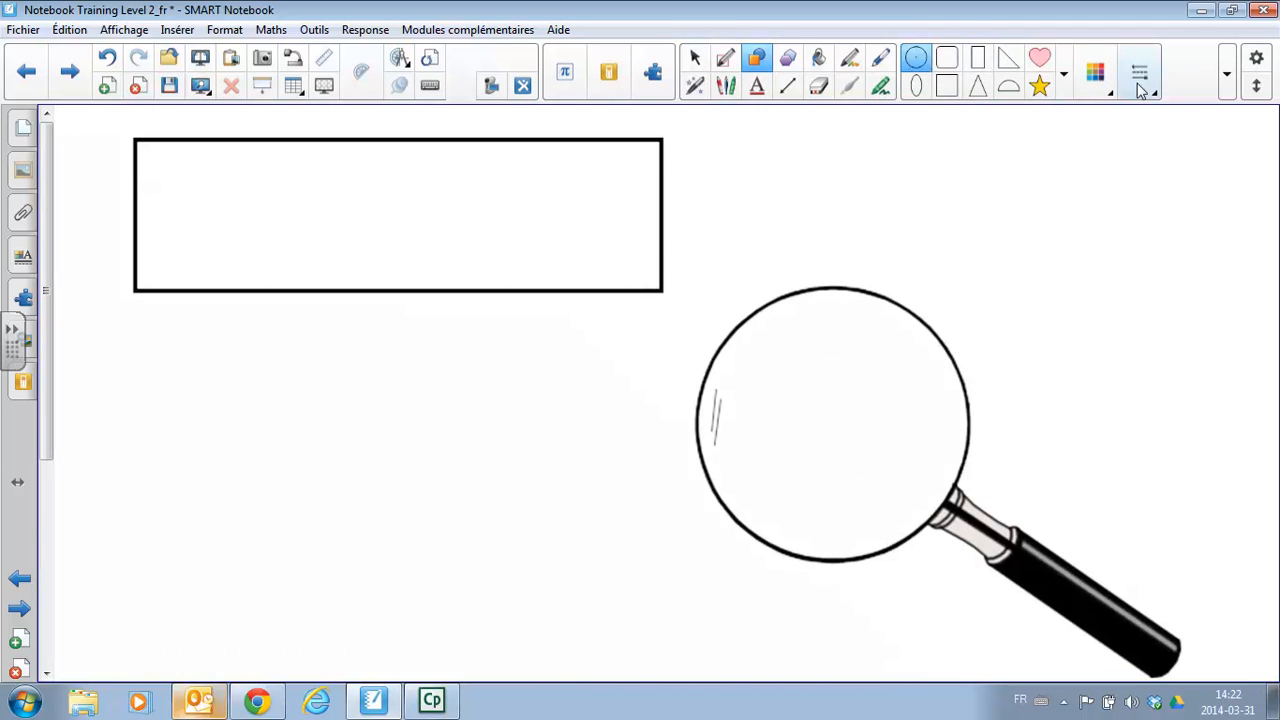
pyautogui.click(1095, 72)
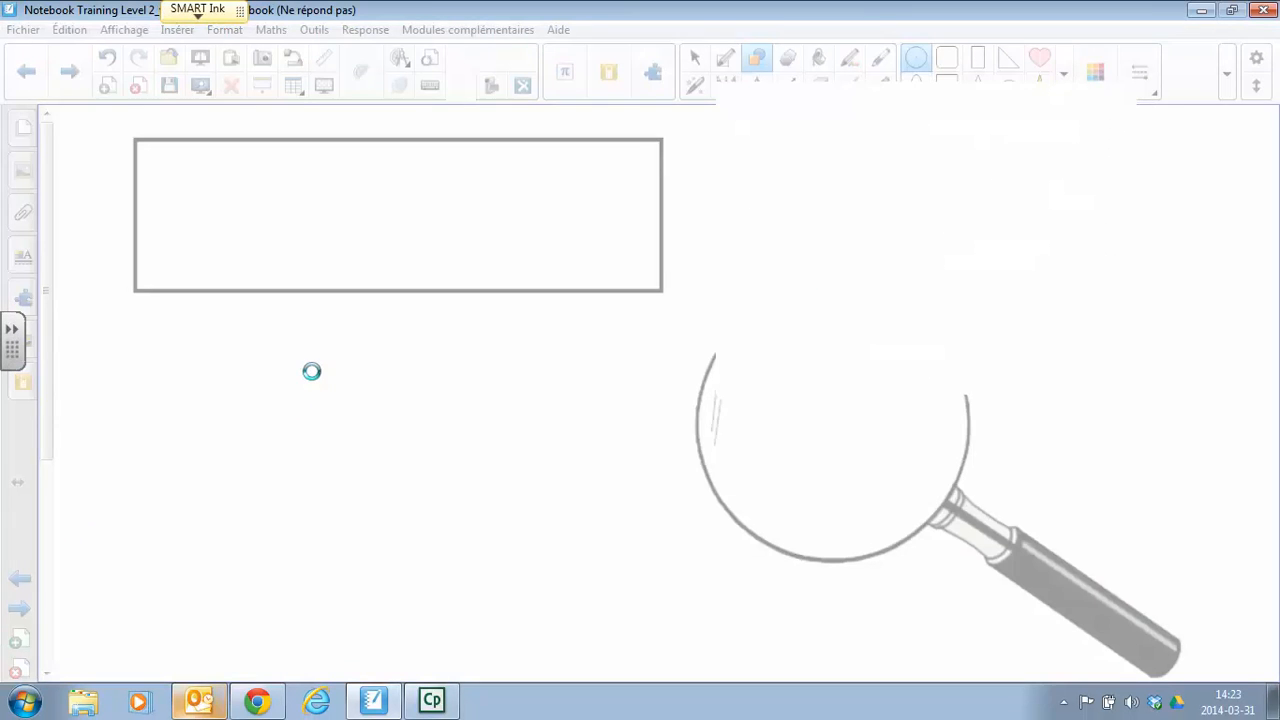
pyautogui.moveTo(283, 363); pyautogui.dragTo(384, 445)
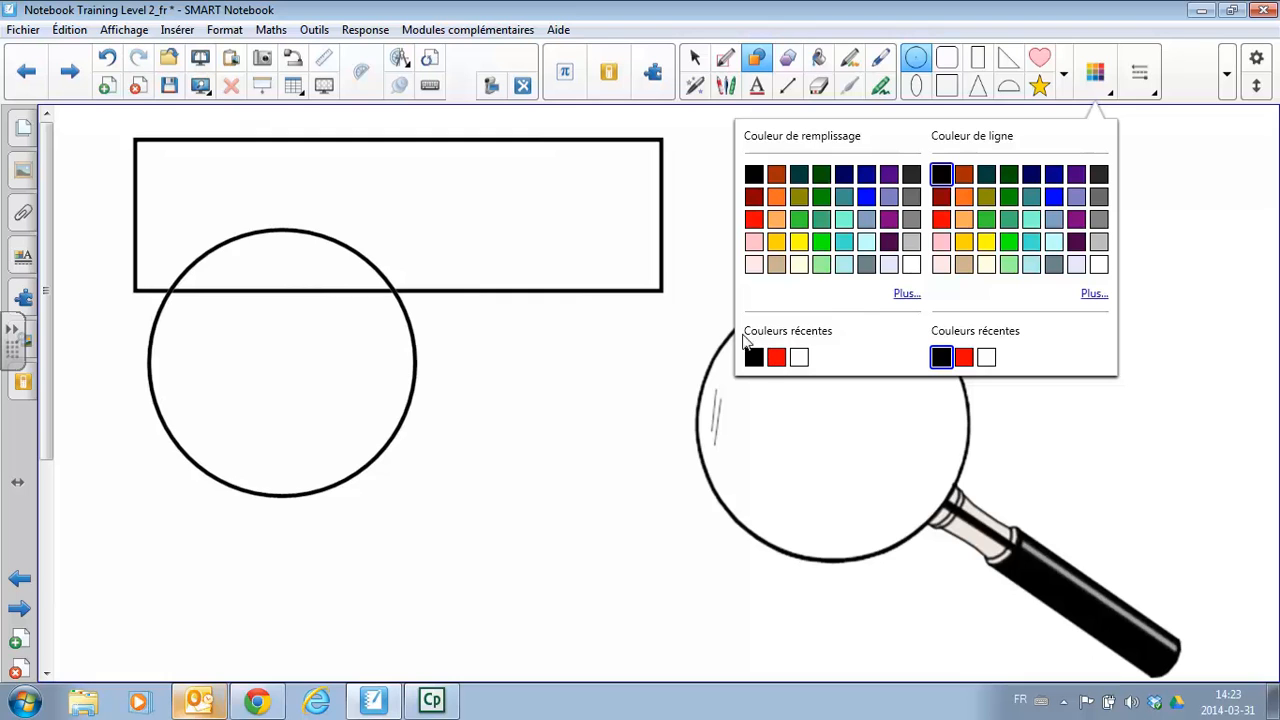
pyautogui.click(799, 220)
pyautogui.moveTo(493, 423); pyautogui.dragTo(581, 516)
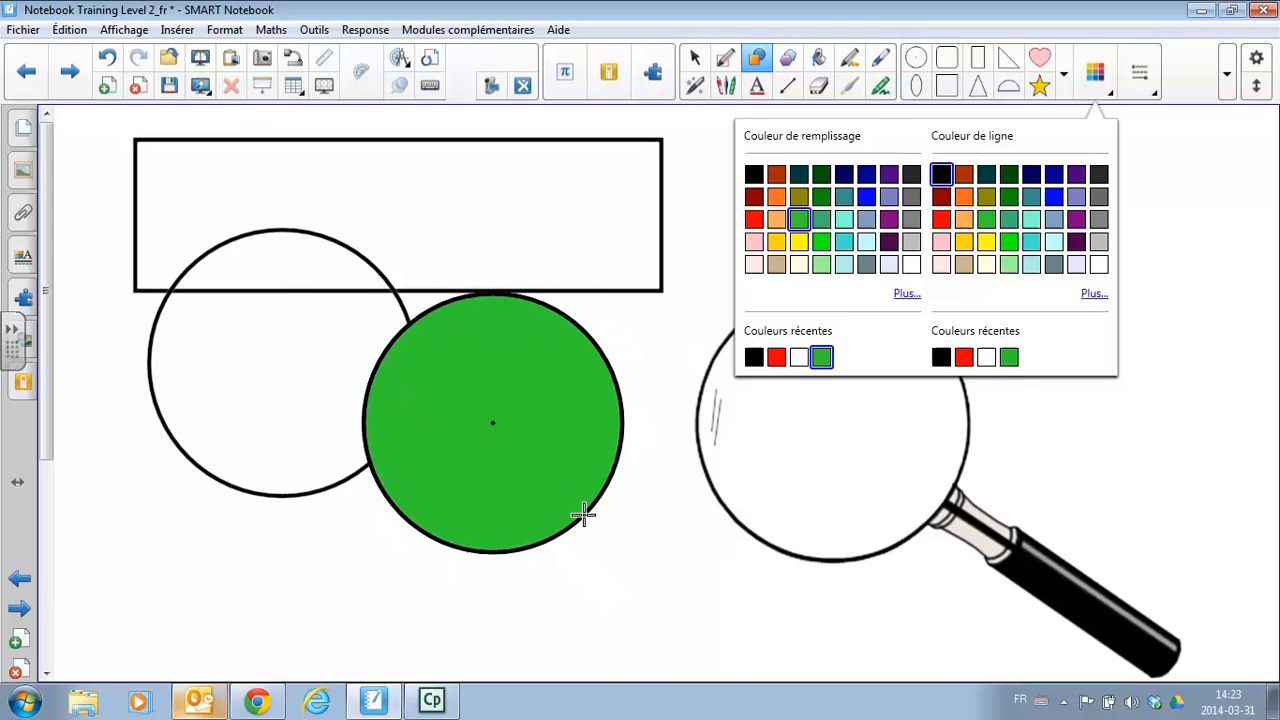
# Delete the unfilled circle and place the green circle over the magnifying glass's lens
pyautogui.click(696, 59)
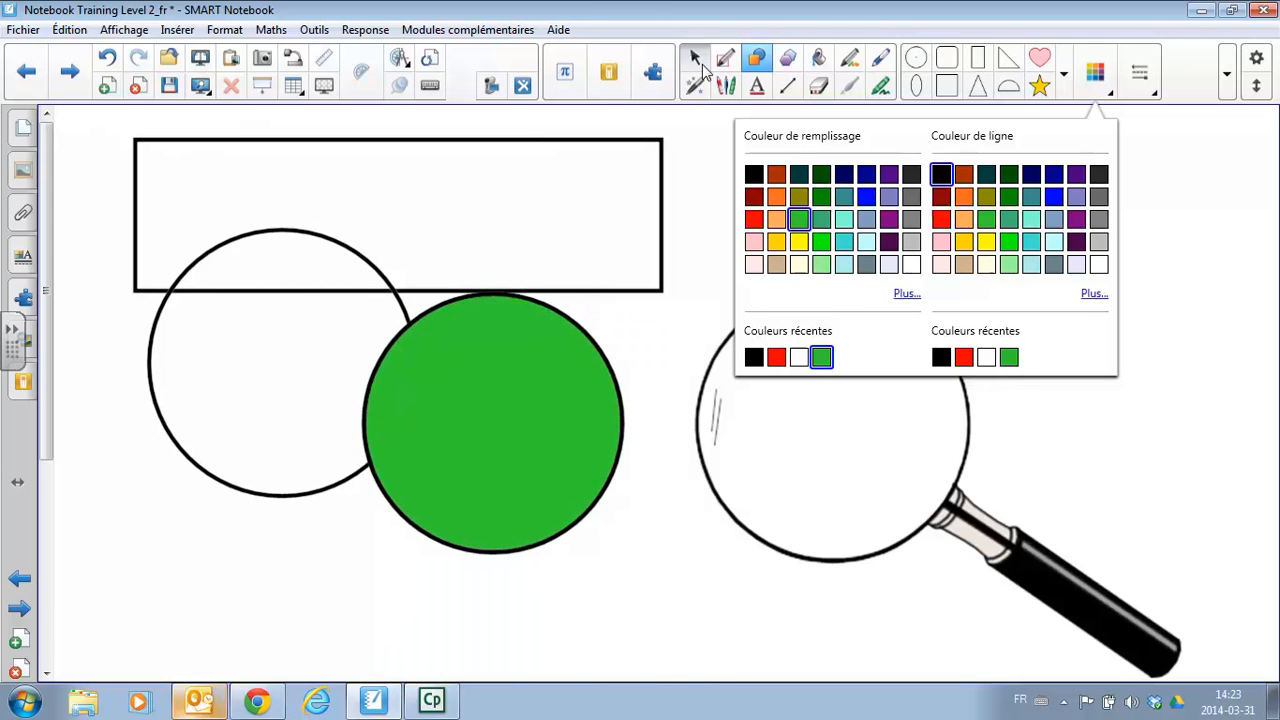
pyautogui.click(205, 475)
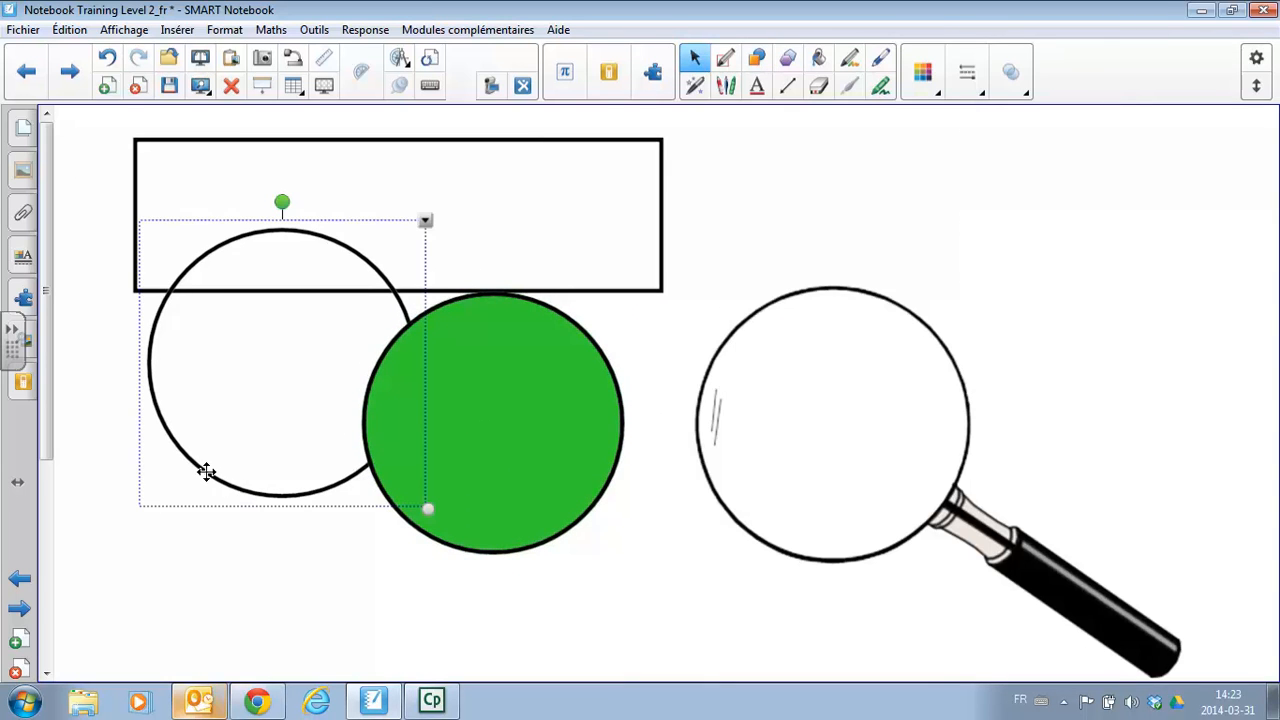
pyautogui.press('Delete')
pyautogui.moveTo(559, 439); pyautogui.dragTo(853, 429)
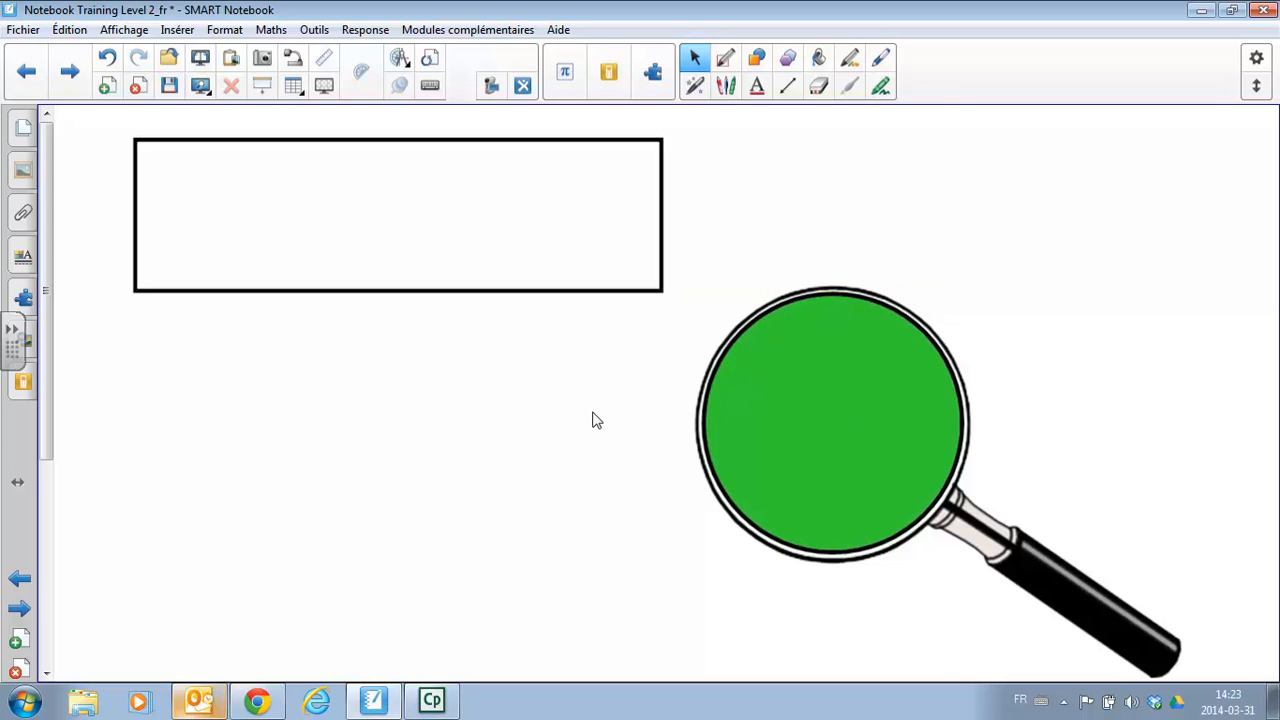
# Group the green circle and the magnifying glass image into one object
pyautogui.moveTo(1228, 305); pyautogui.dragTo(600, 678)
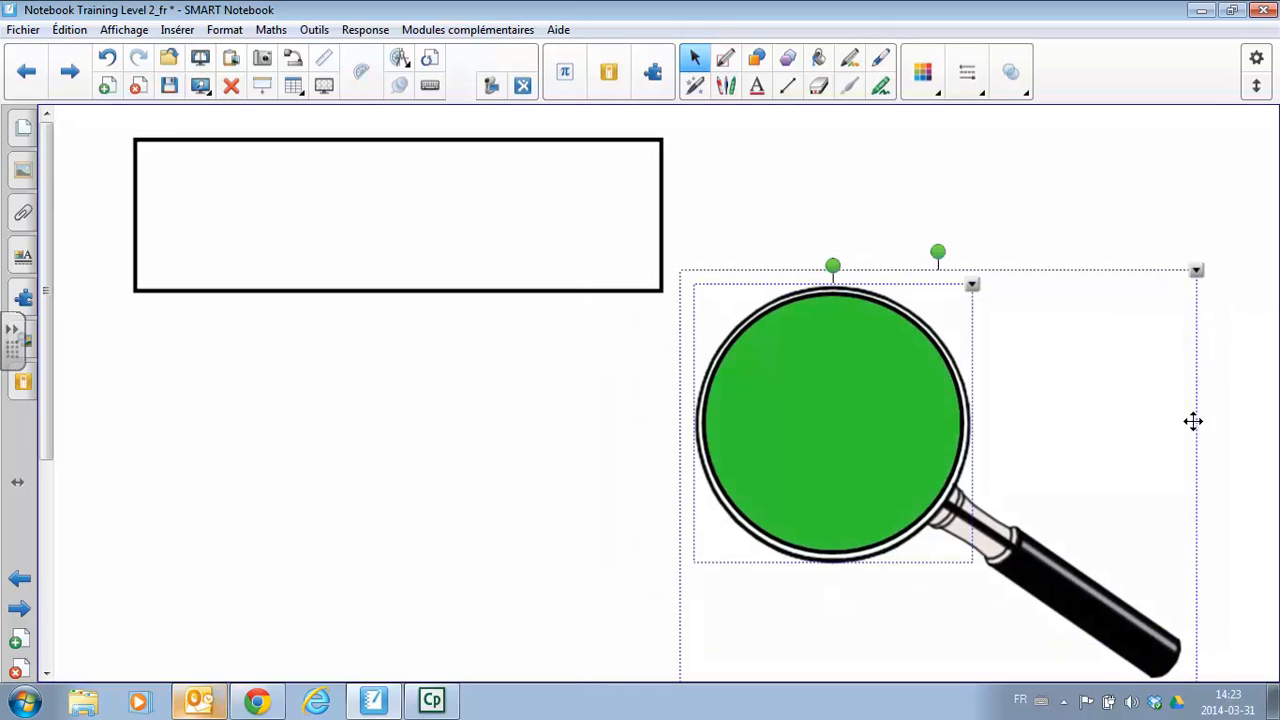
pyautogui.click(1197, 272)
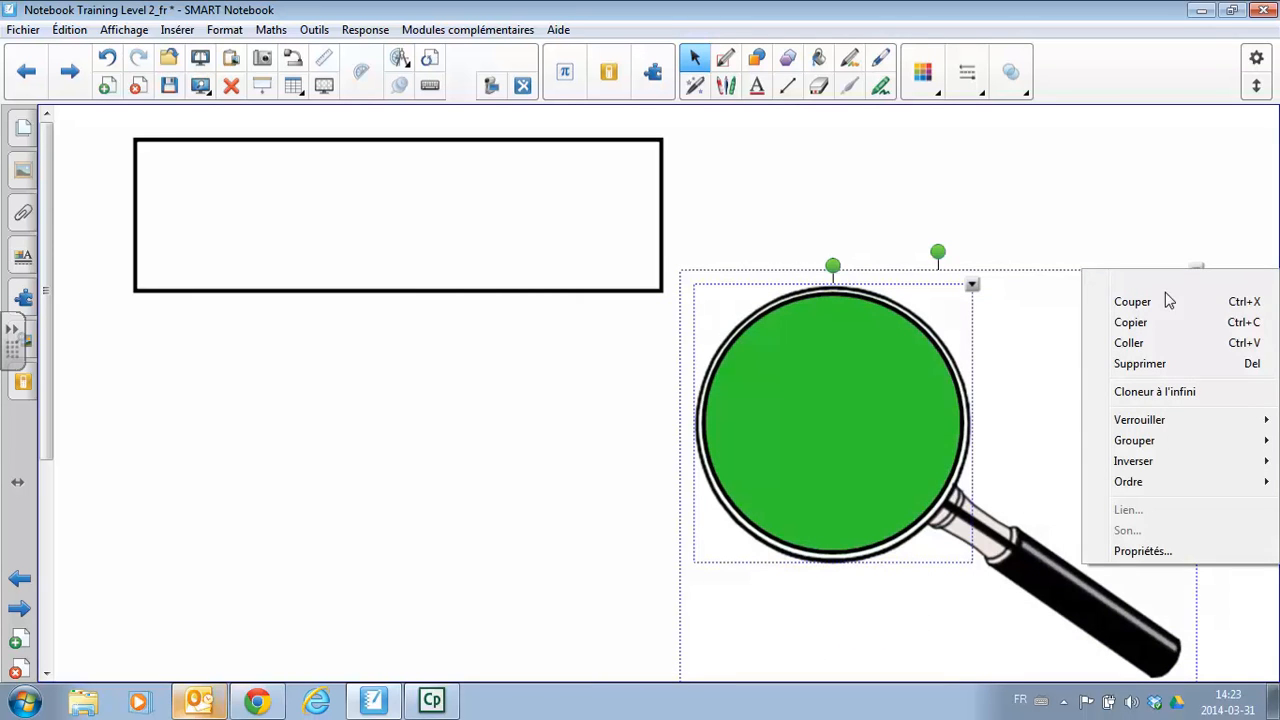
pyautogui.moveTo(1151, 443)
pyautogui.click(1000, 441)
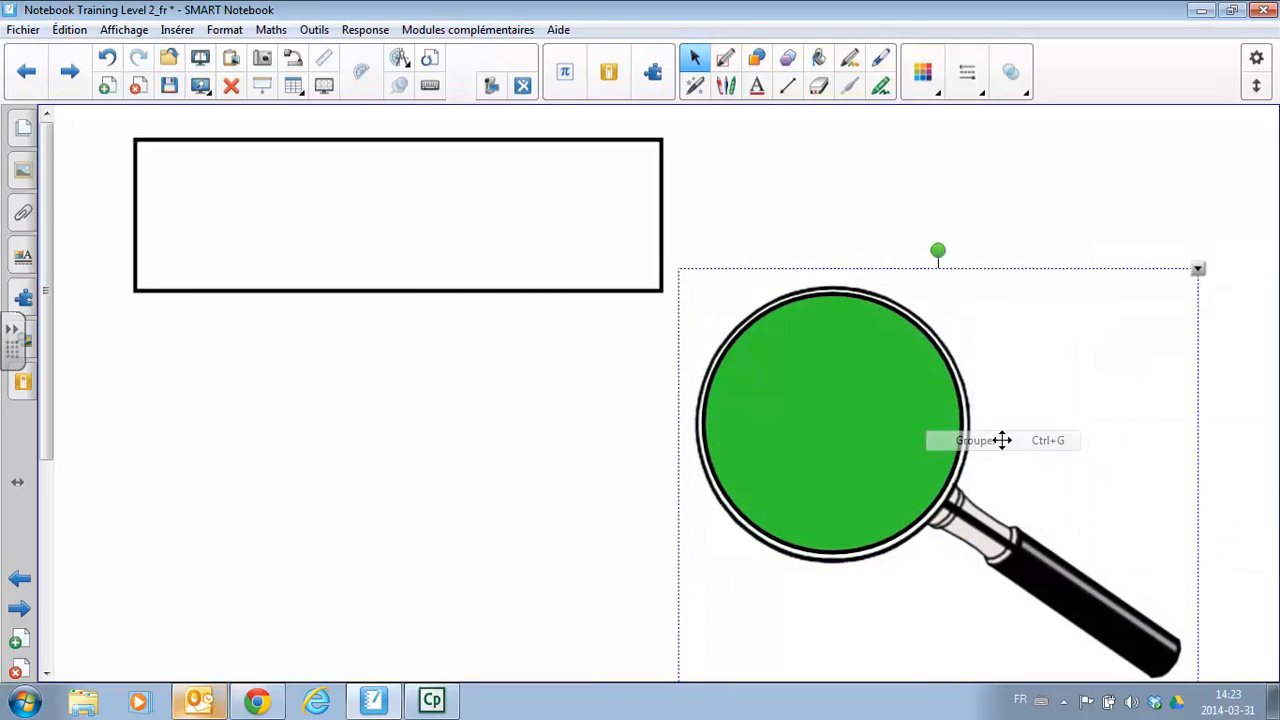
# Send the grouped magnifying glass back one layer and move it up beside the rectangle
pyautogui.click(1197, 270)
pyautogui.moveTo(1022, 507)
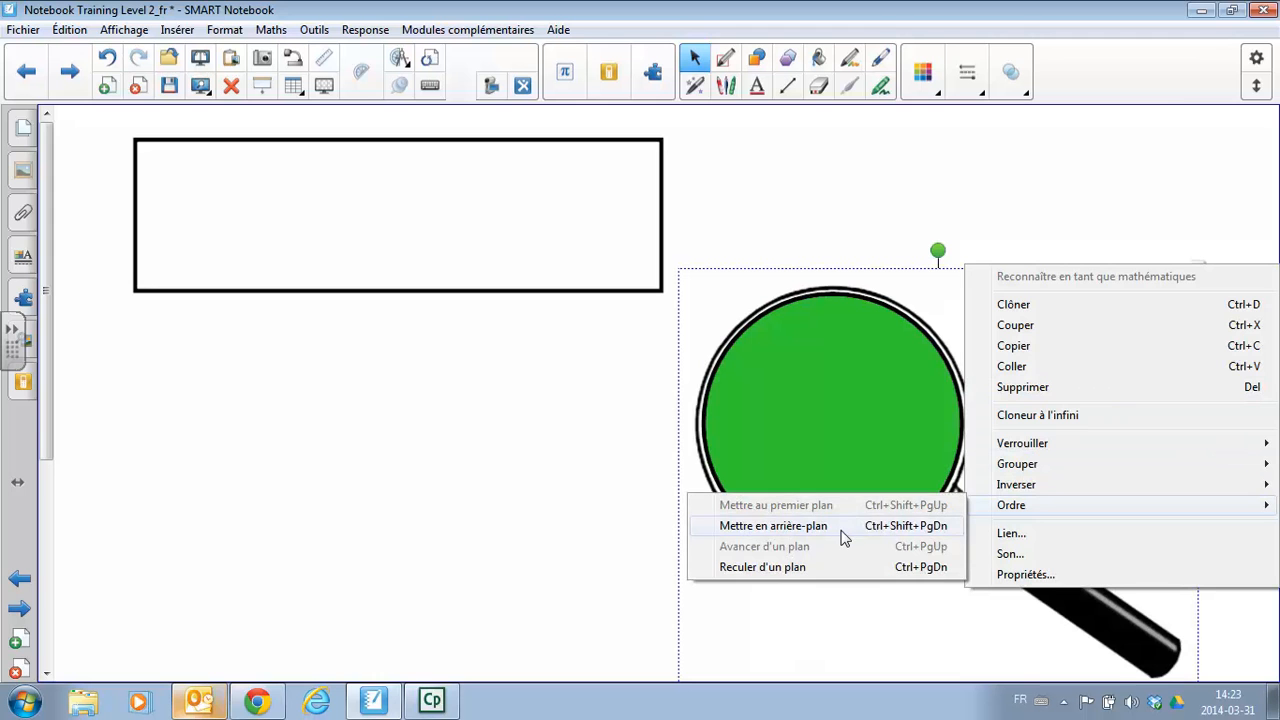
pyautogui.click(782, 566)
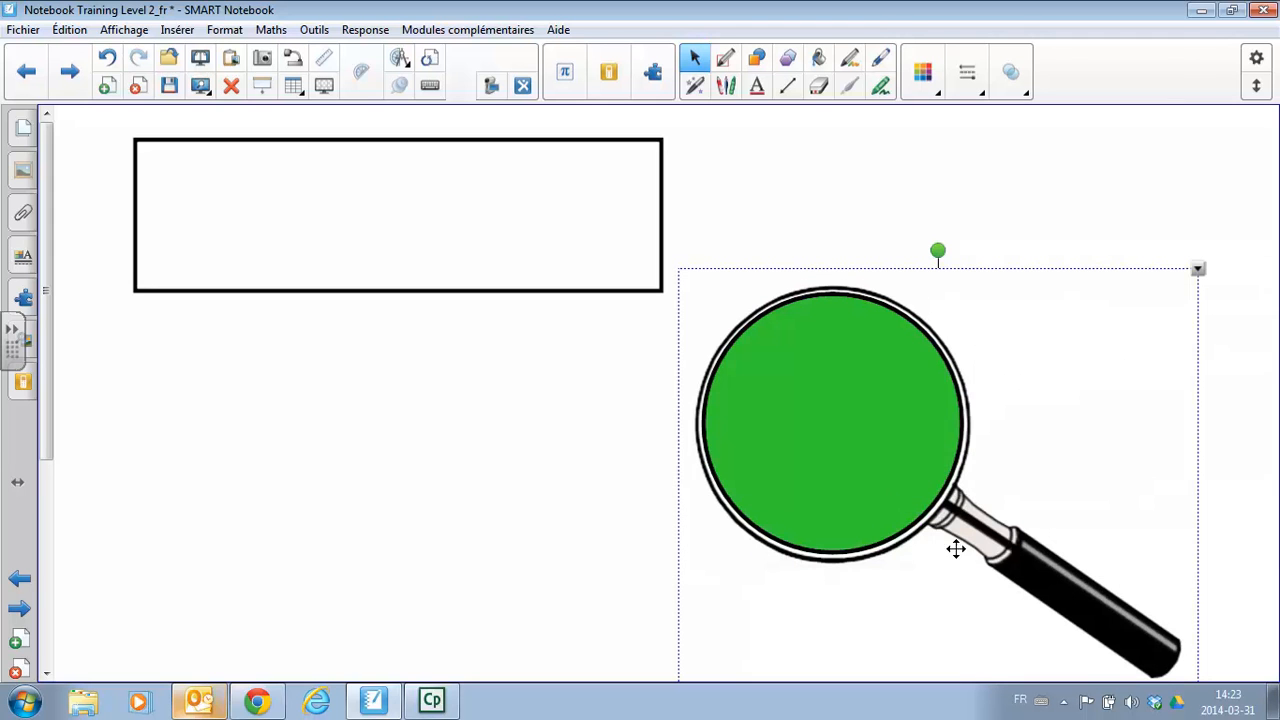
pyautogui.moveTo(1041, 565); pyautogui.dragTo(1071, 445)
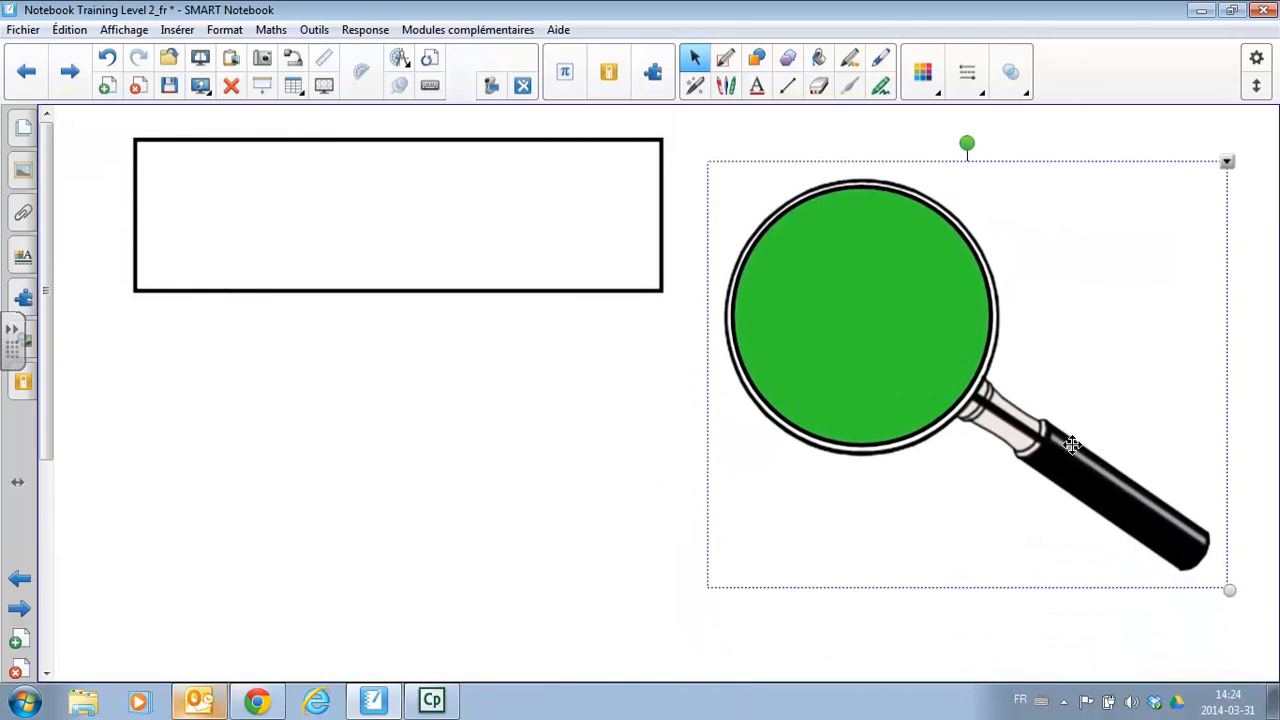